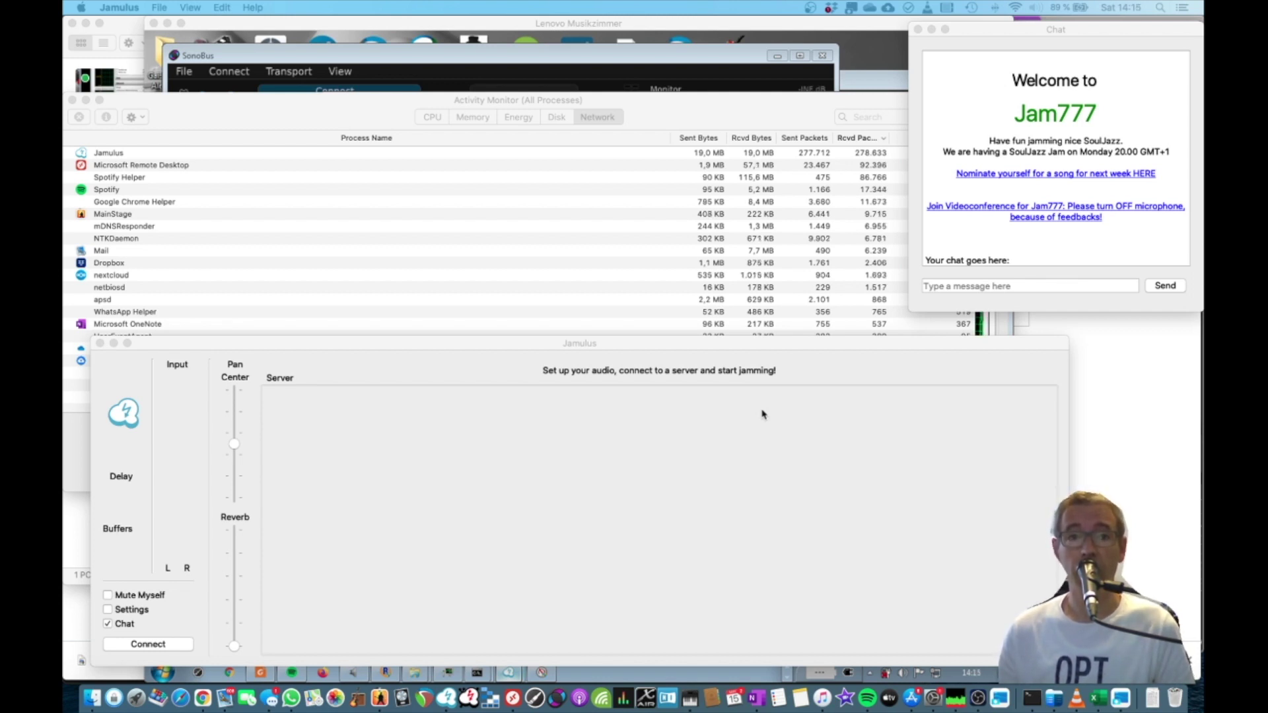
# In Jamulus on the remote Windows PC, filter the Genre Jazz server list by 777 and connect to Jam777, showing its mixer
pyautogui.click(578, 344)
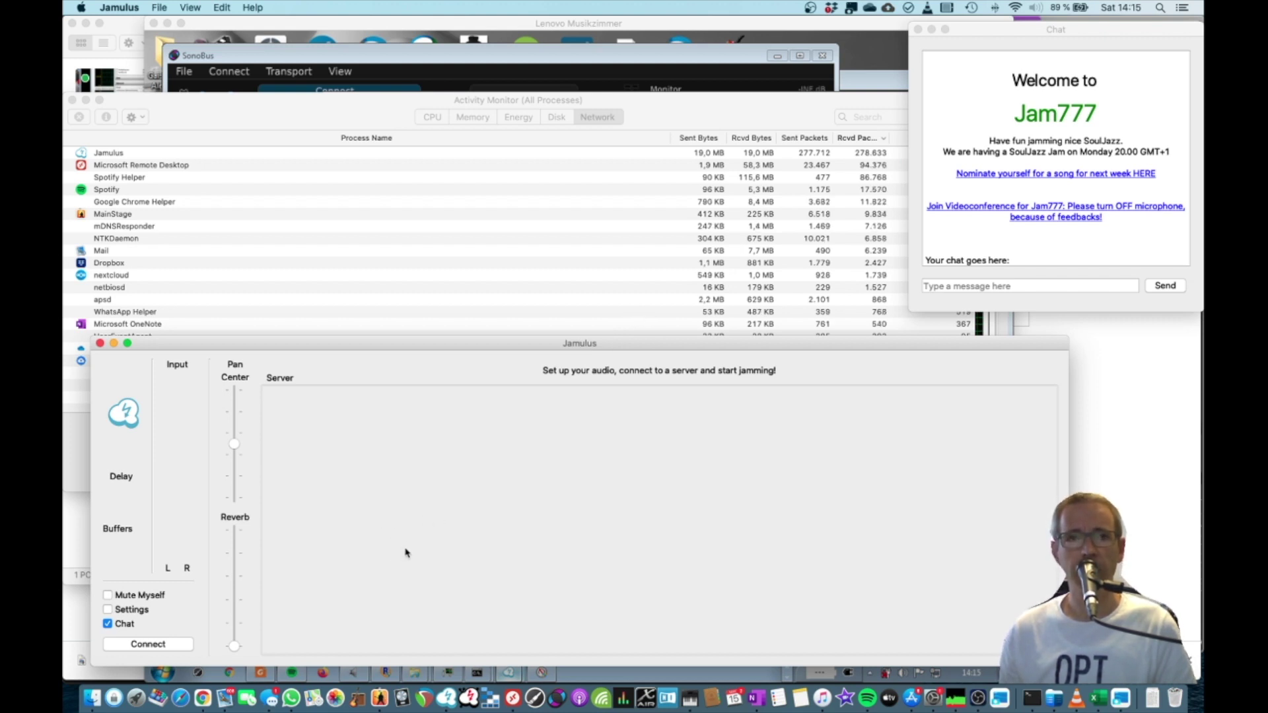
pyautogui.click(416, 24)
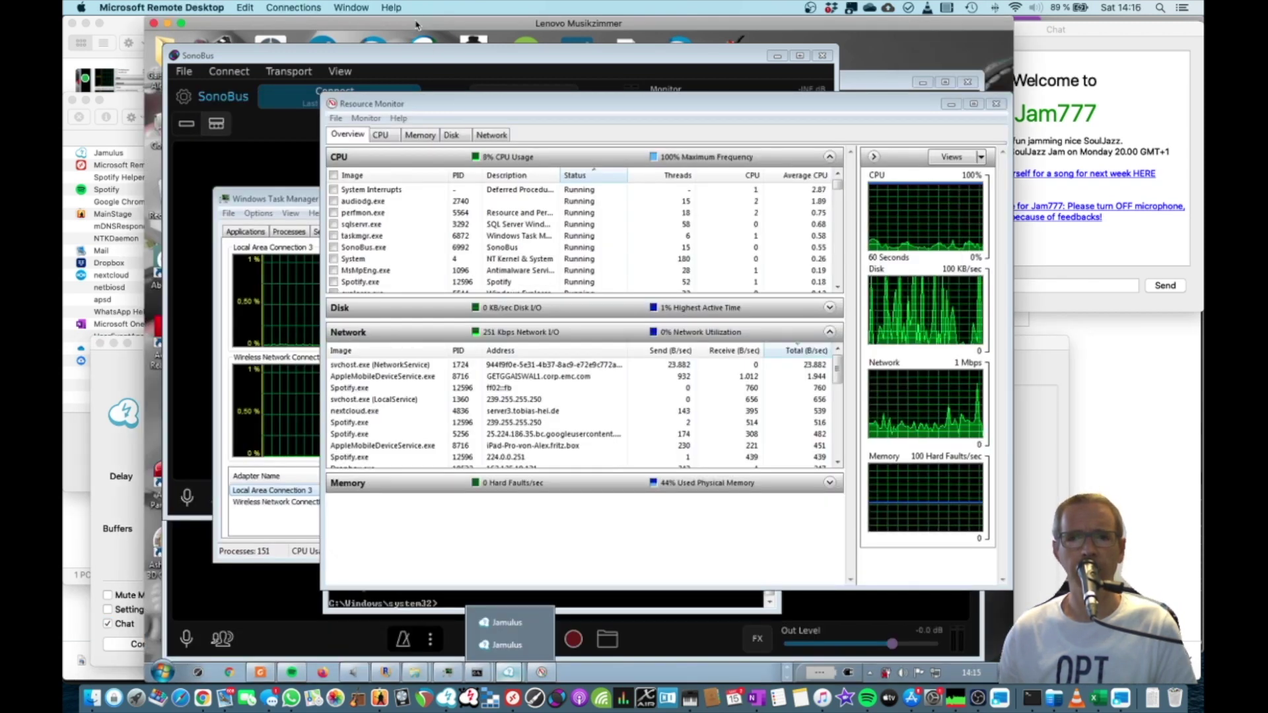
pyautogui.click(513, 620)
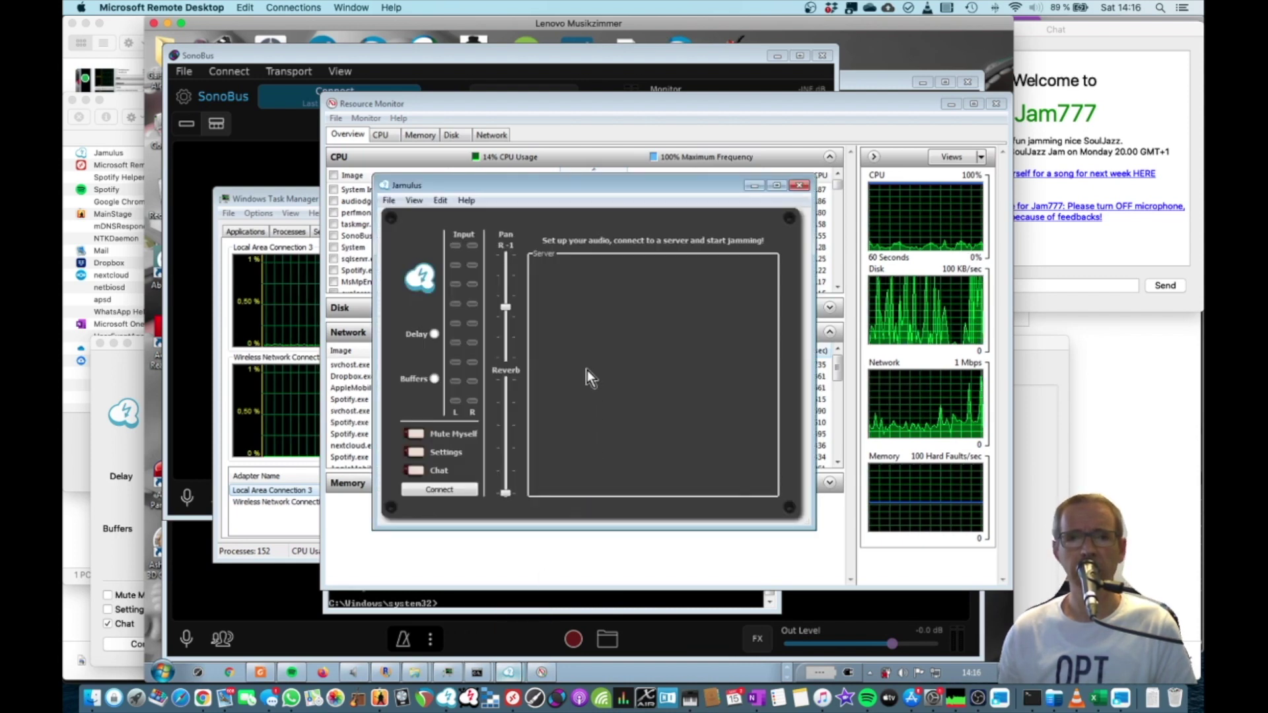
pyautogui.click(449, 491)
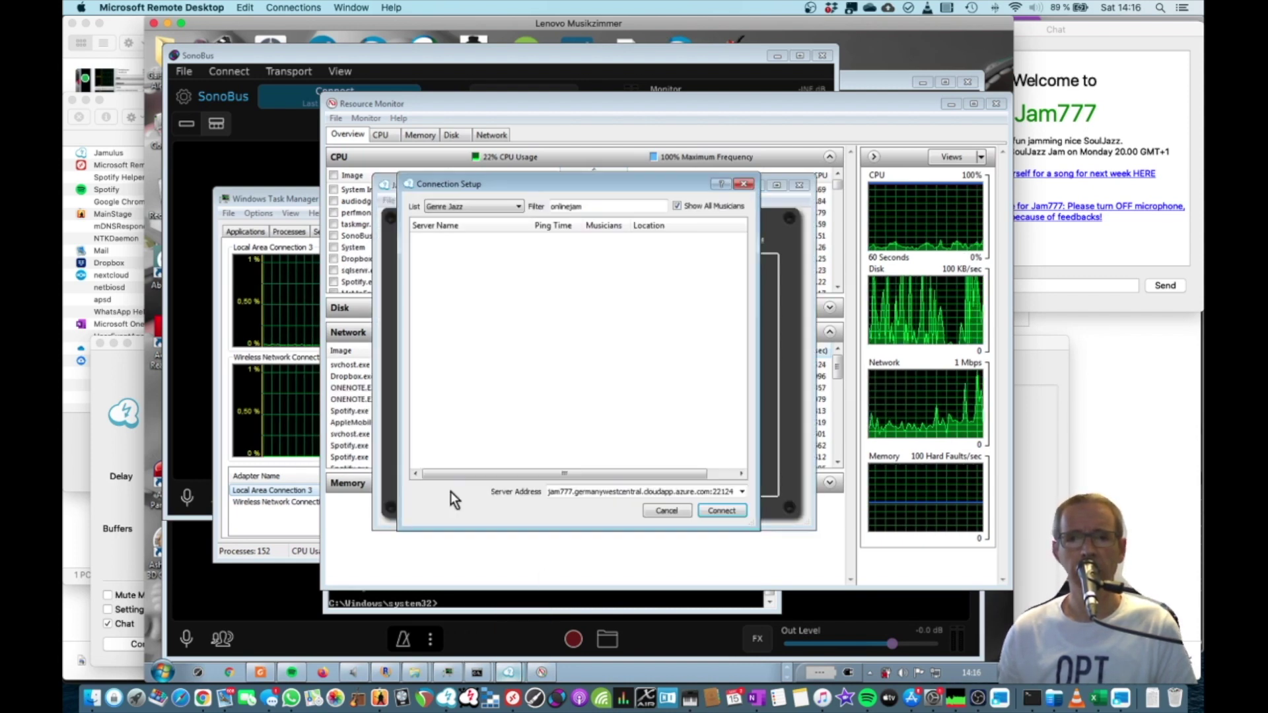
pyautogui.doubleClick(567, 207)
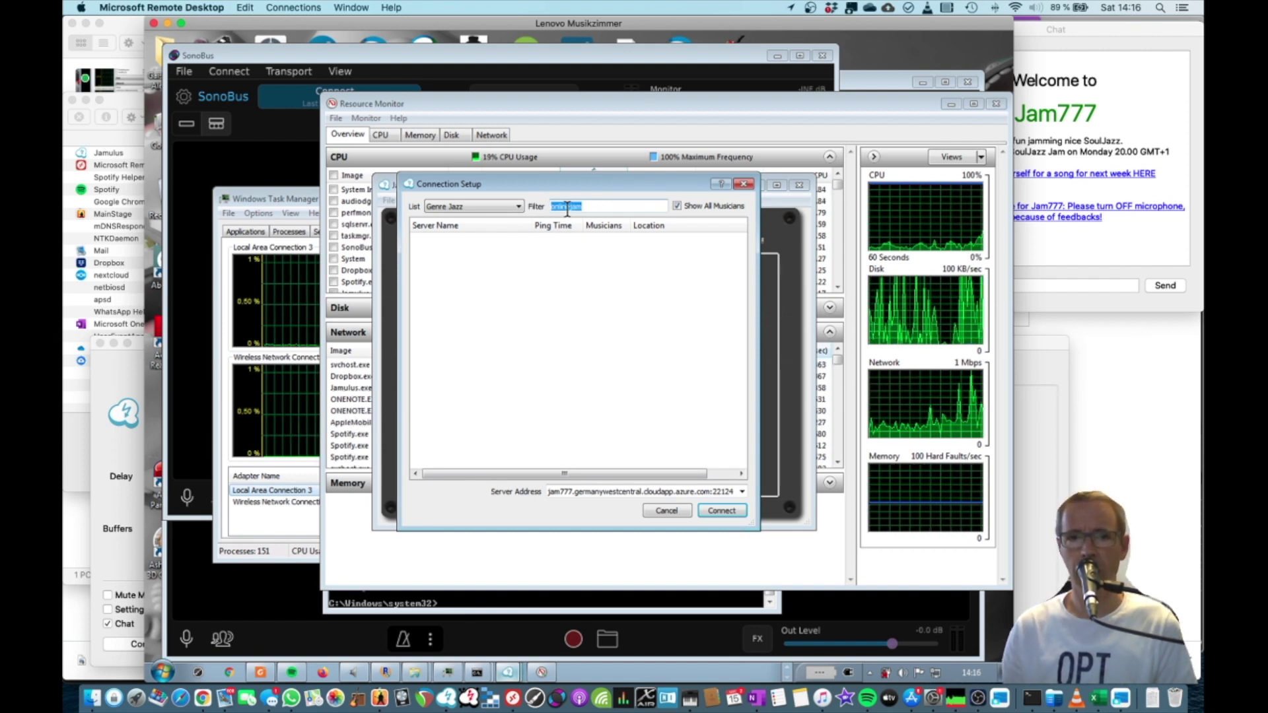
pyautogui.write('777')
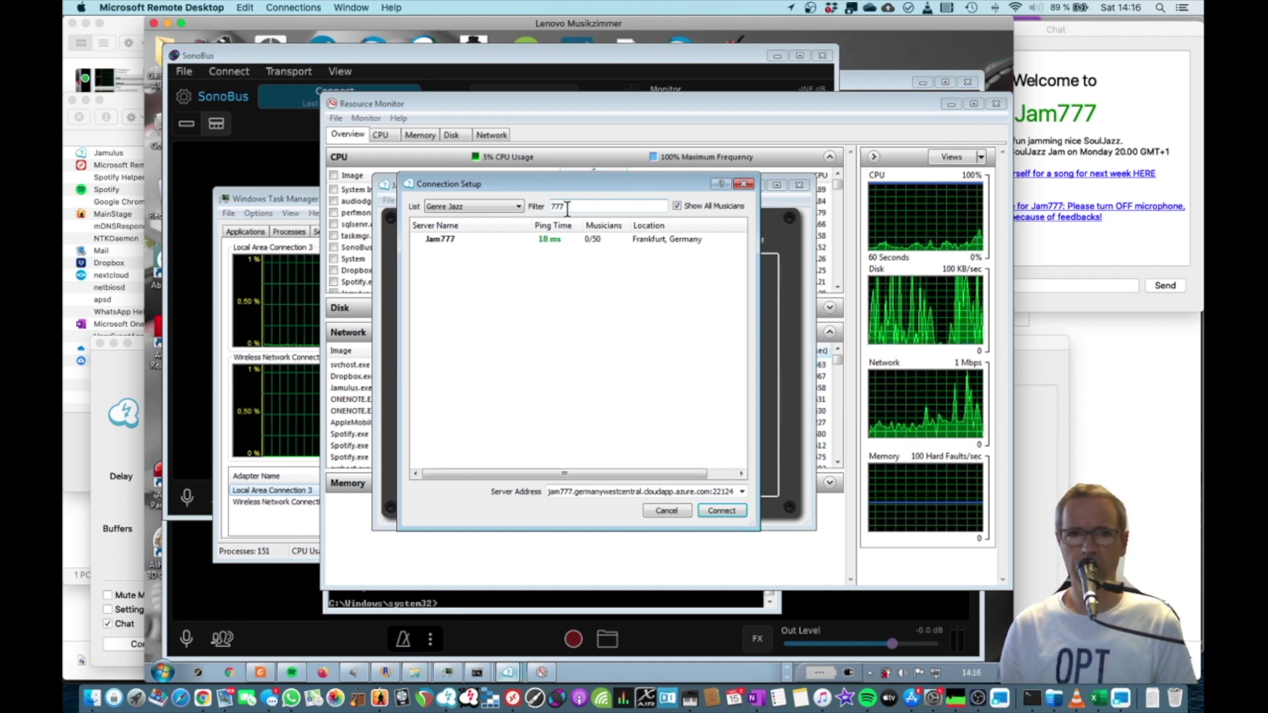
pyautogui.doubleClick(462, 238)
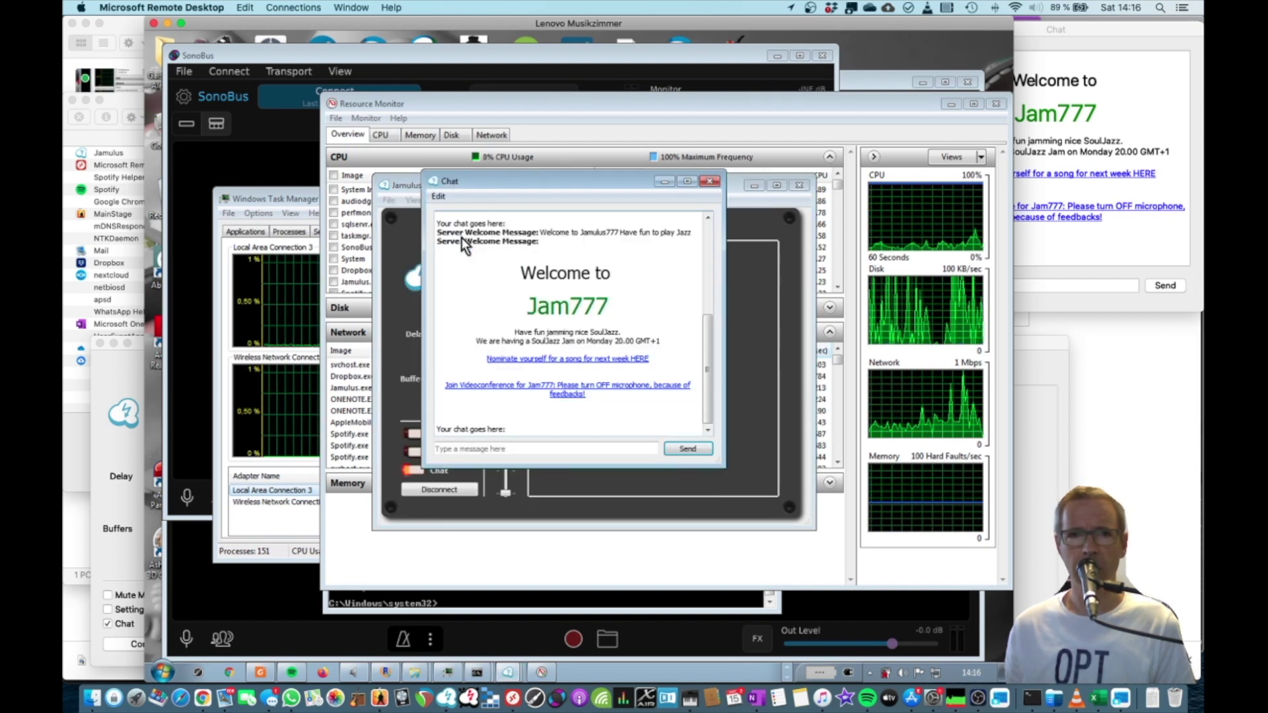
pyautogui.click(658, 488)
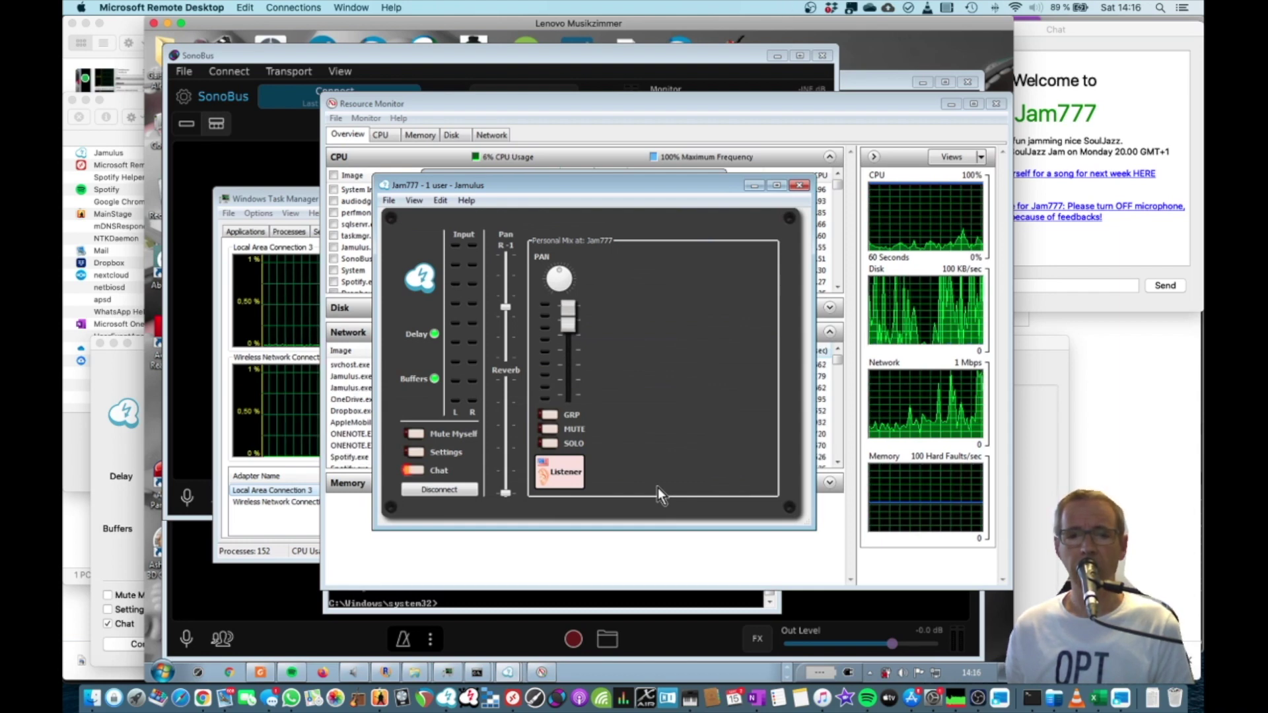
# Bring up Resource Monitor on the remote PC and connect the Mac's Jamulus client to the Jam777 server
pyautogui.click(542, 673)
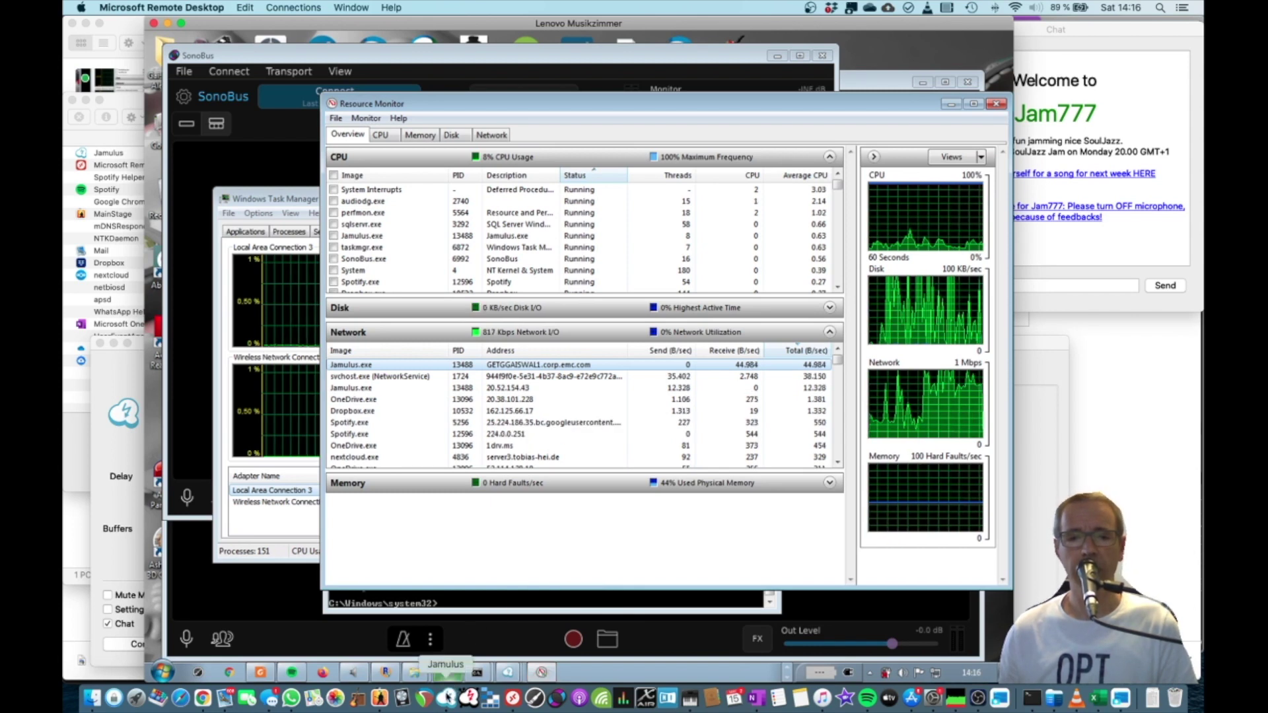
pyautogui.click(448, 698)
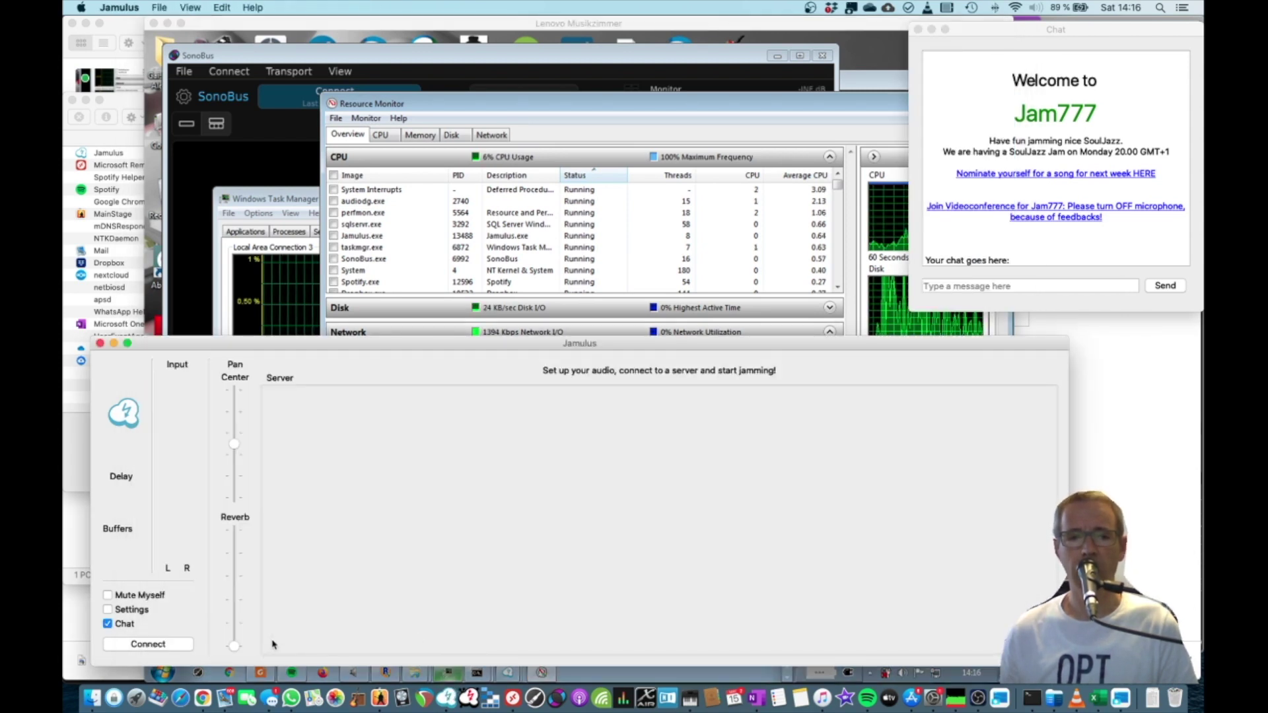
pyautogui.click(161, 650)
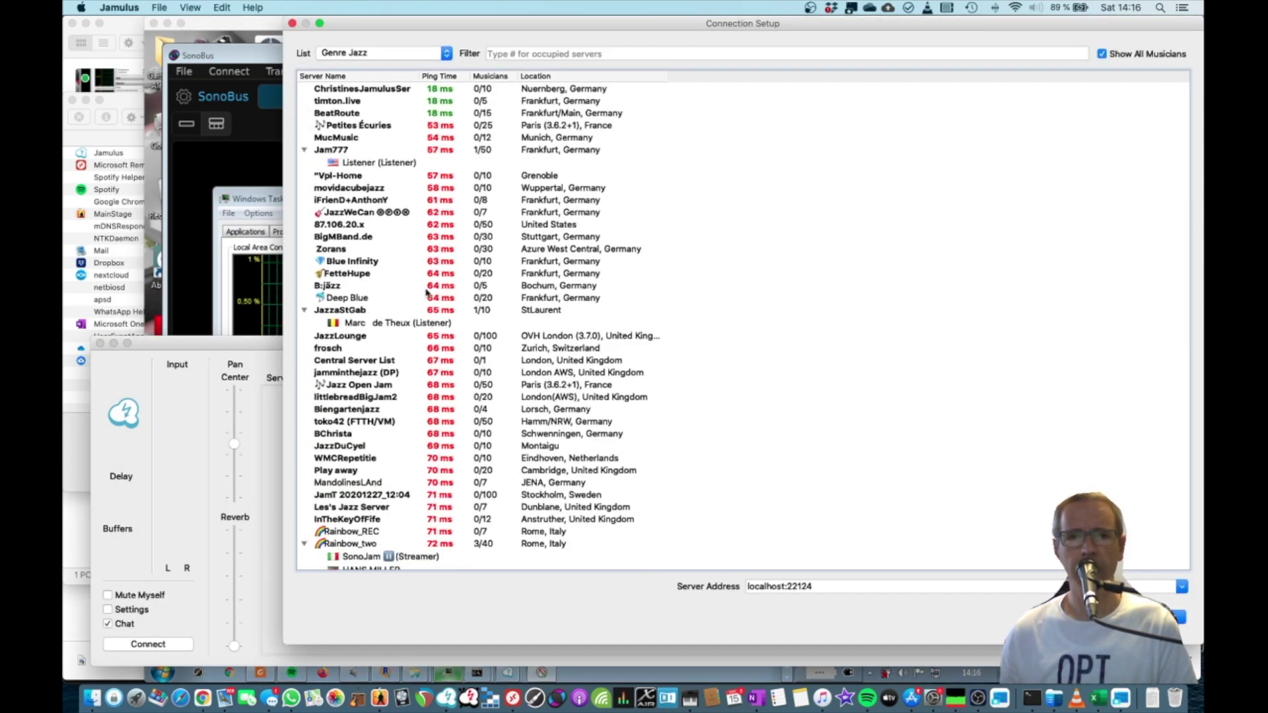
pyautogui.doubleClick(351, 151)
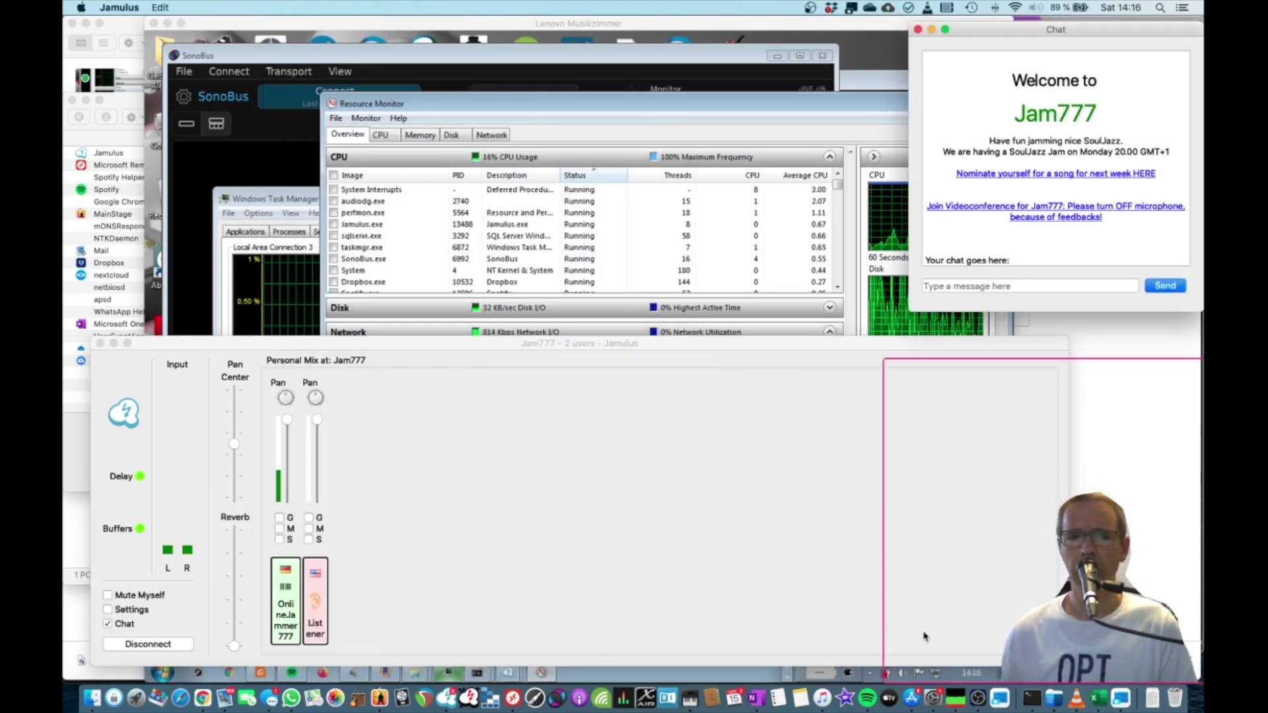
# Check the Mac's network traffic in Activity Monitor, and disconnect the remote PC's Jamulus from Jam777, reopening its server list
pyautogui.click(964, 692)
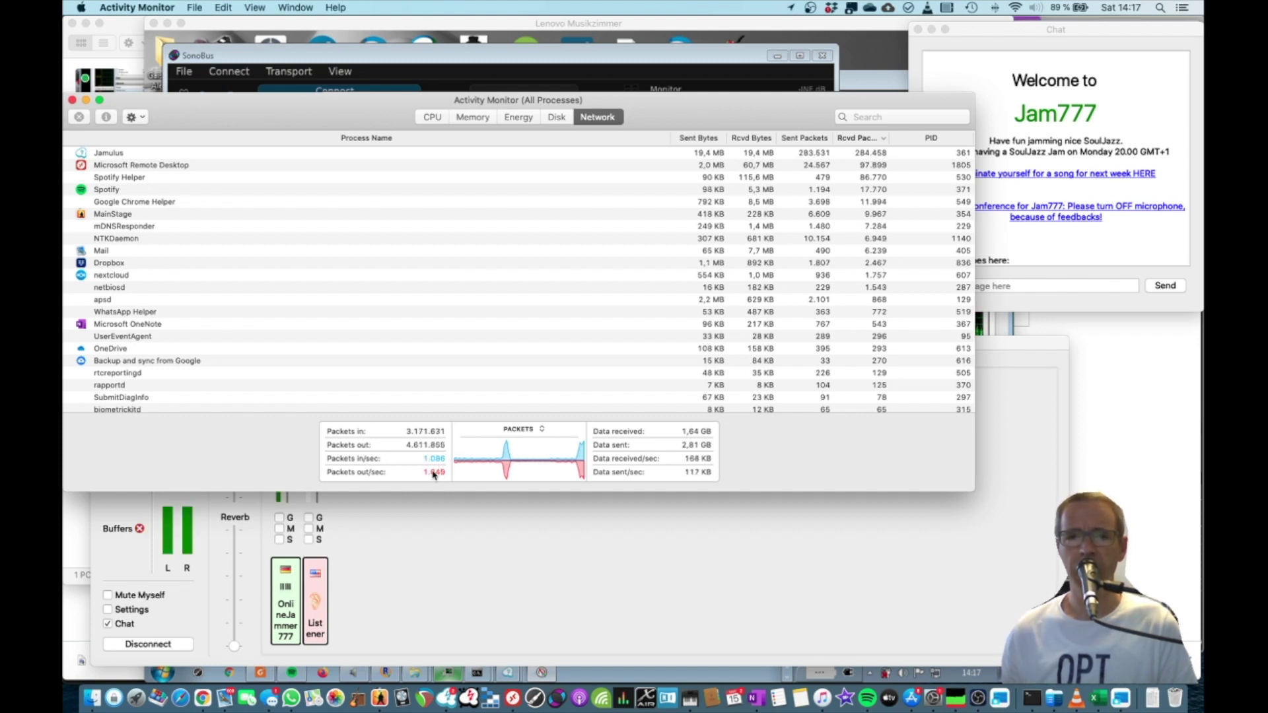
pyautogui.press('super+Tab')
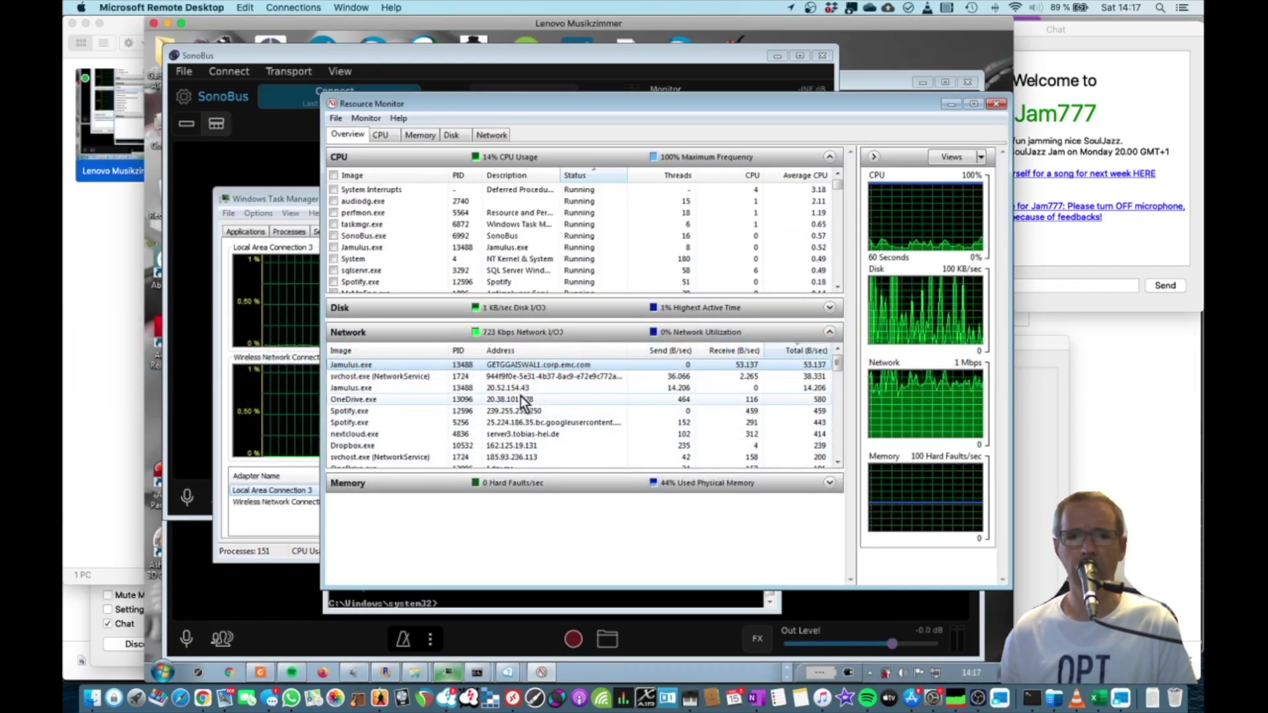
pyautogui.click(513, 672)
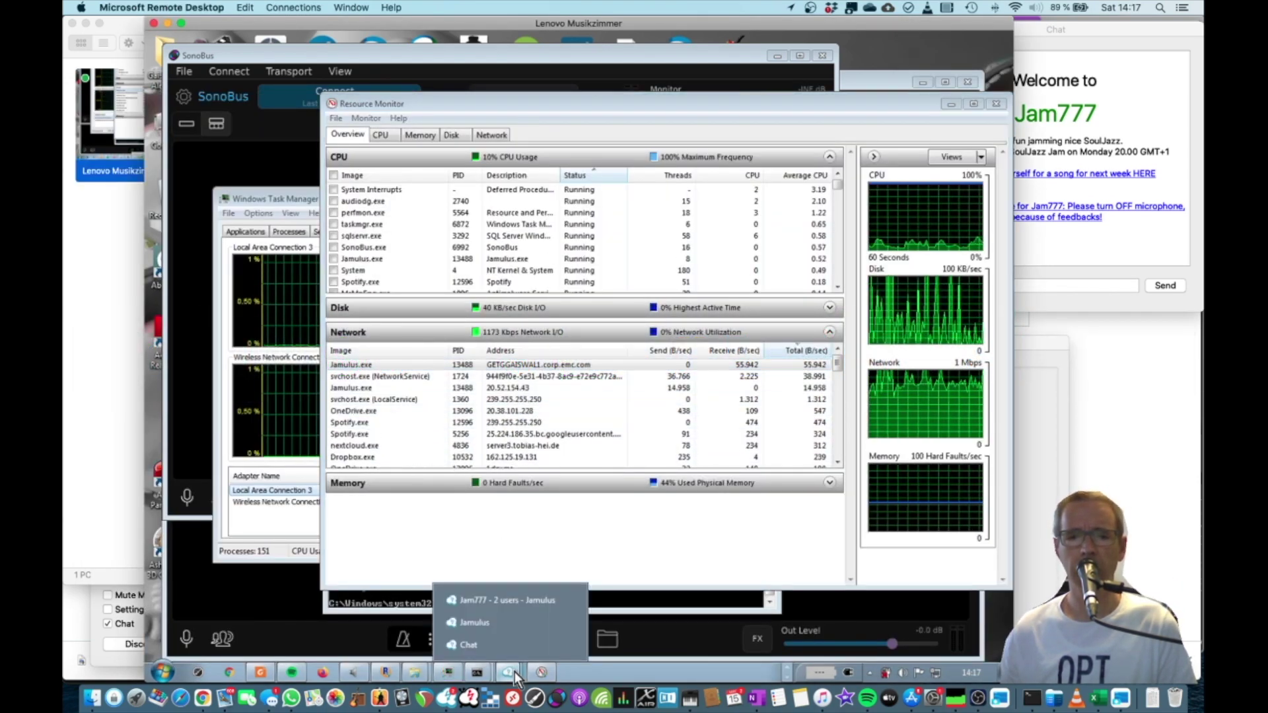
pyautogui.click(513, 600)
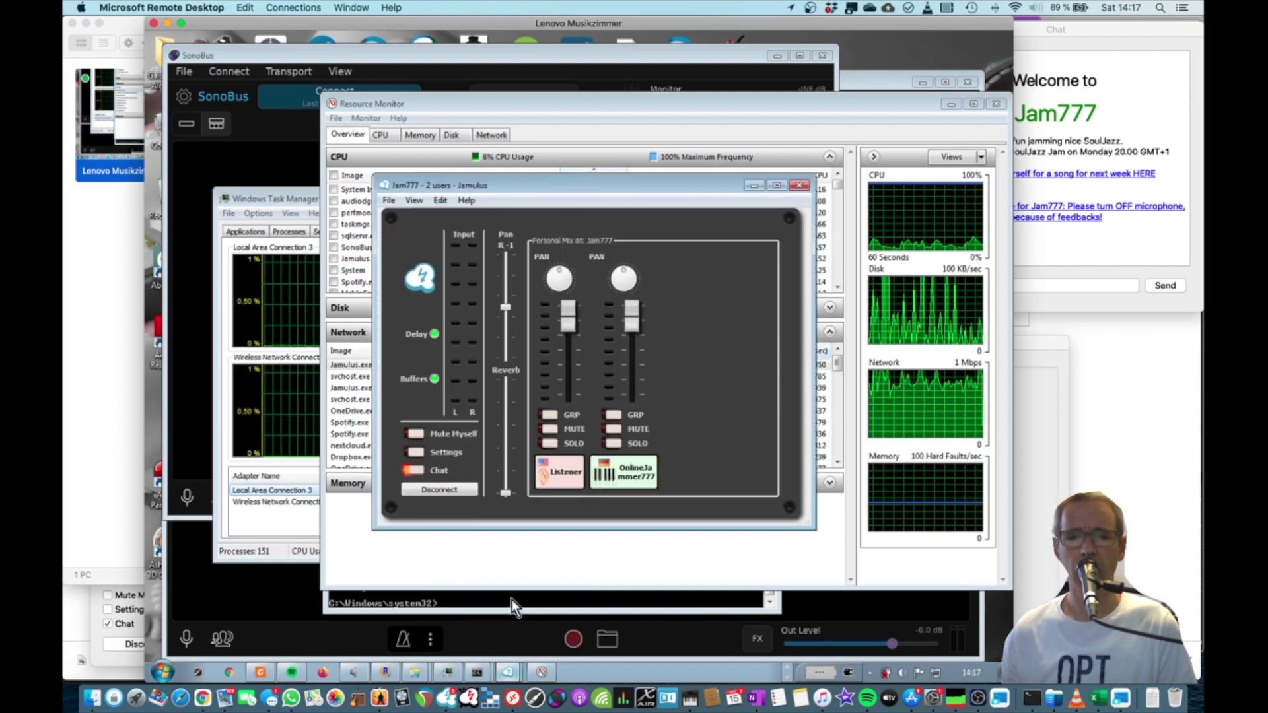
pyautogui.click(453, 489)
pyautogui.click(453, 490)
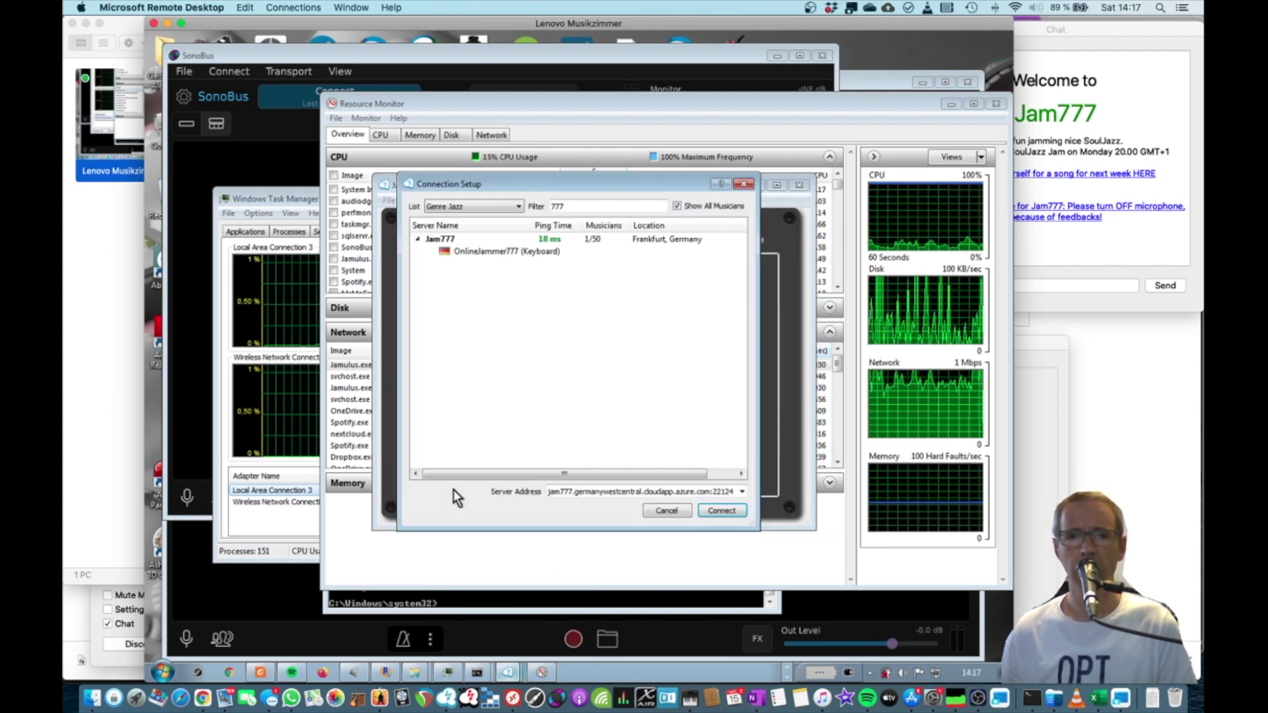
# Disconnect the Mac's Jamulus from Jam777, checking the packet rates in Activity Monitor before and after
pyautogui.press('super+Tab')
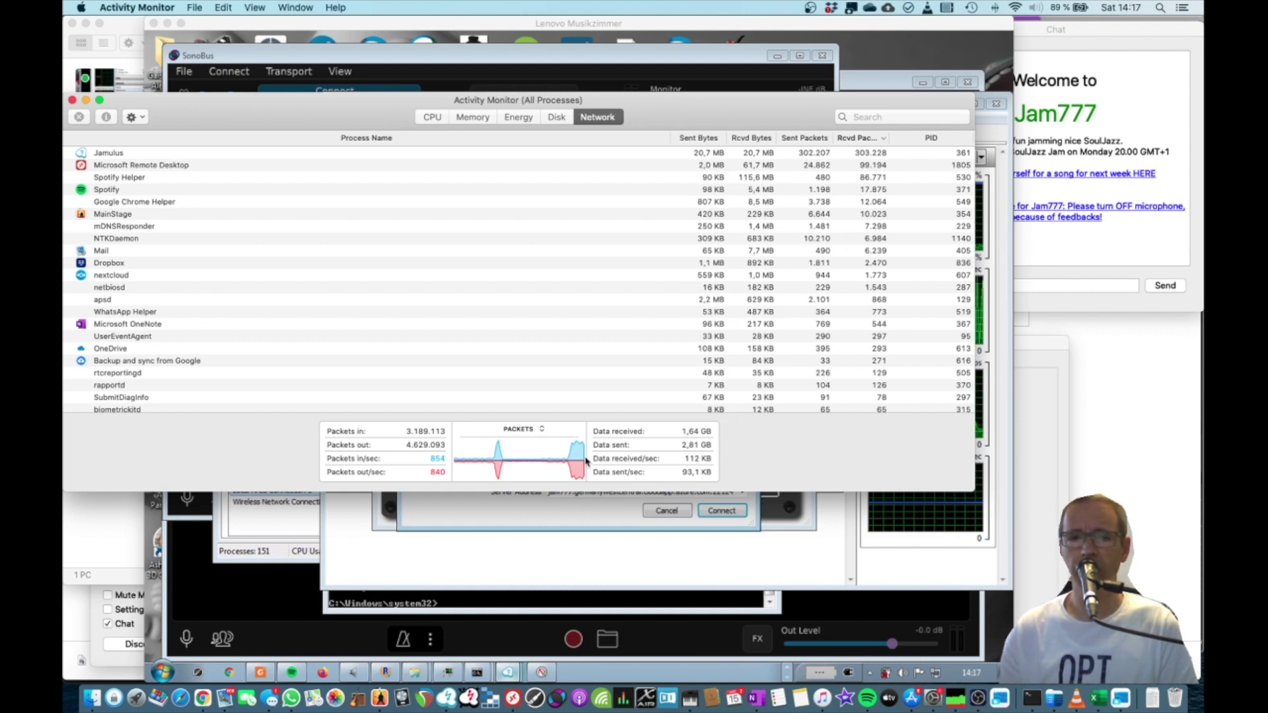
pyautogui.click(442, 703)
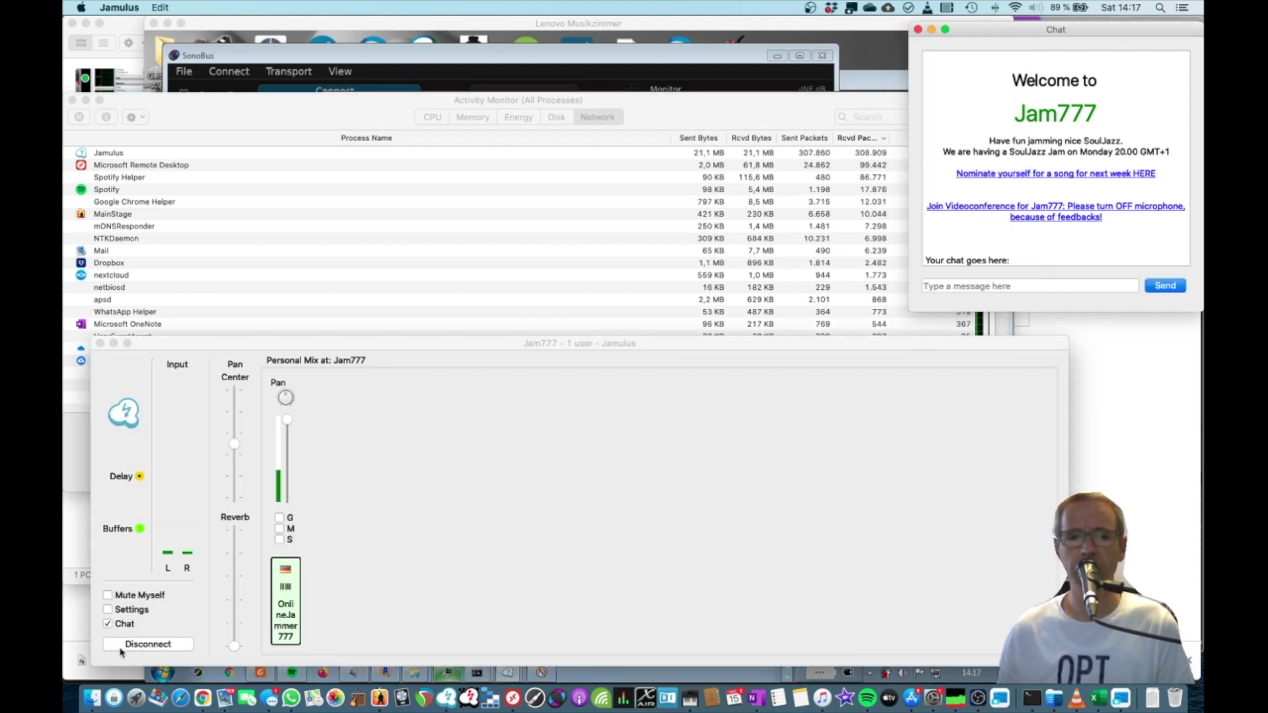
pyautogui.click(121, 649)
pyautogui.press('super+Tab')
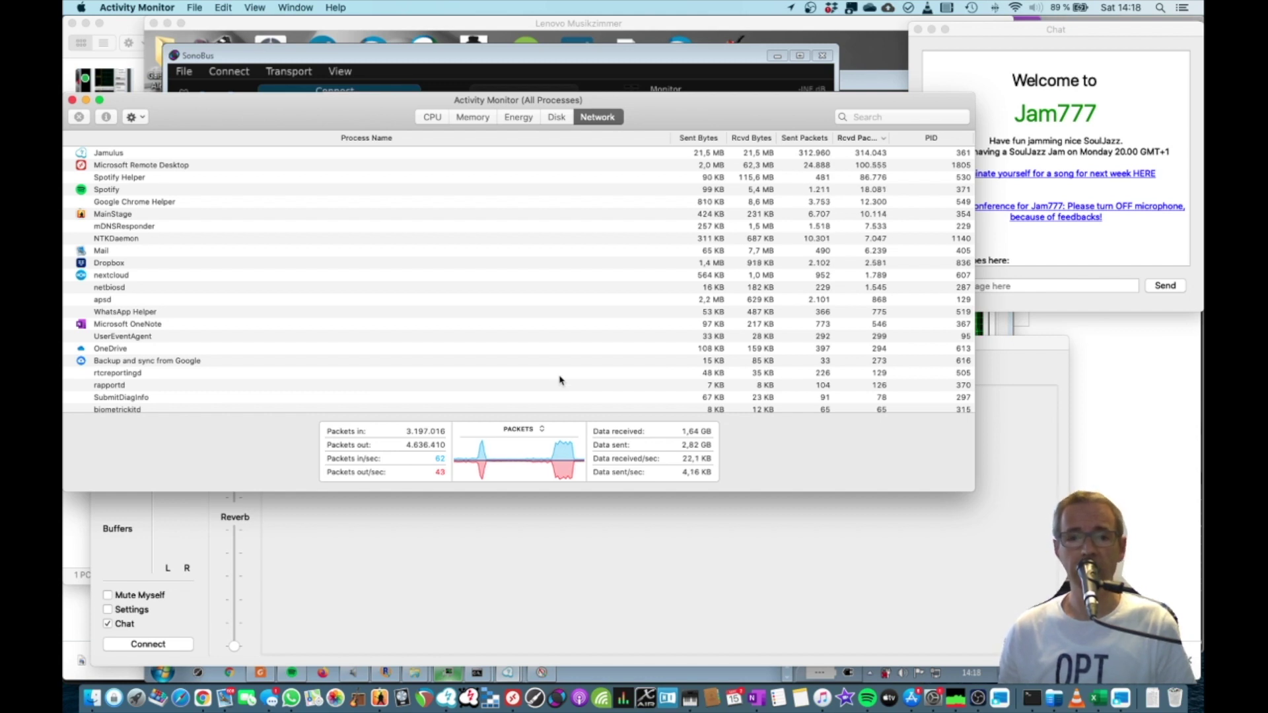
# Switch to SonoBus on the Mac and connect to the private group Jam777
pyautogui.click(557, 705)
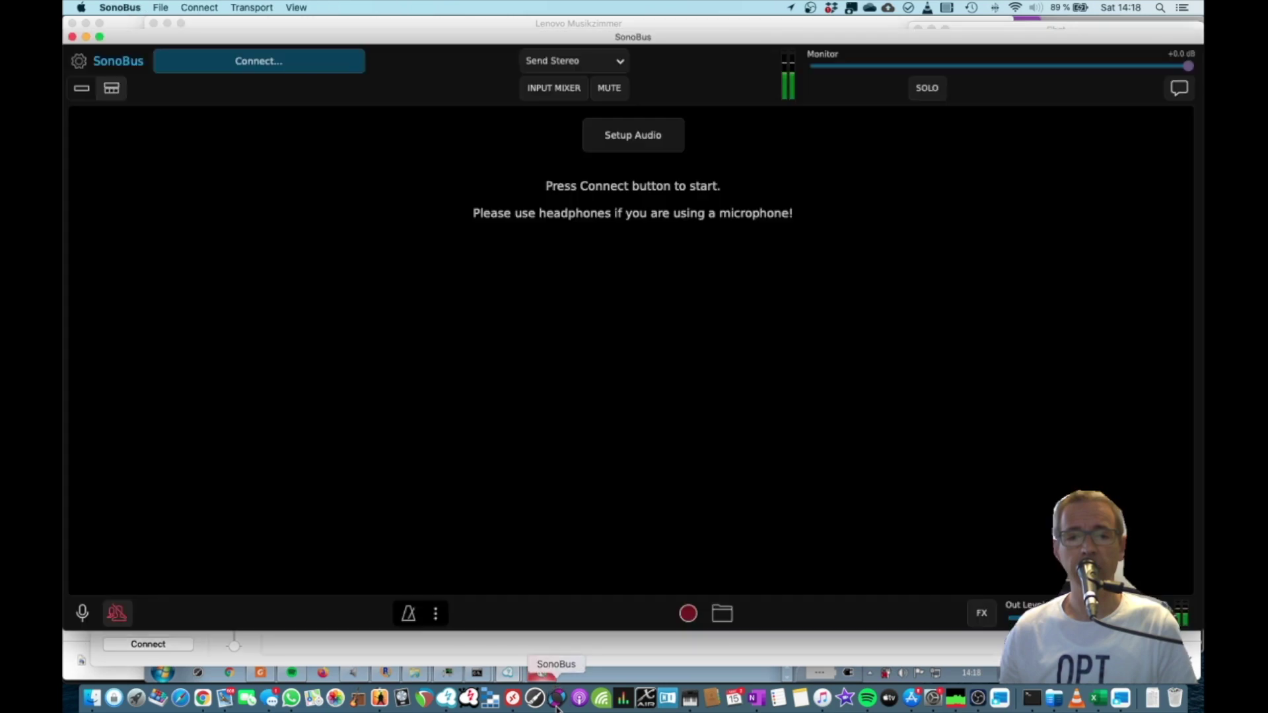
pyautogui.click(276, 64)
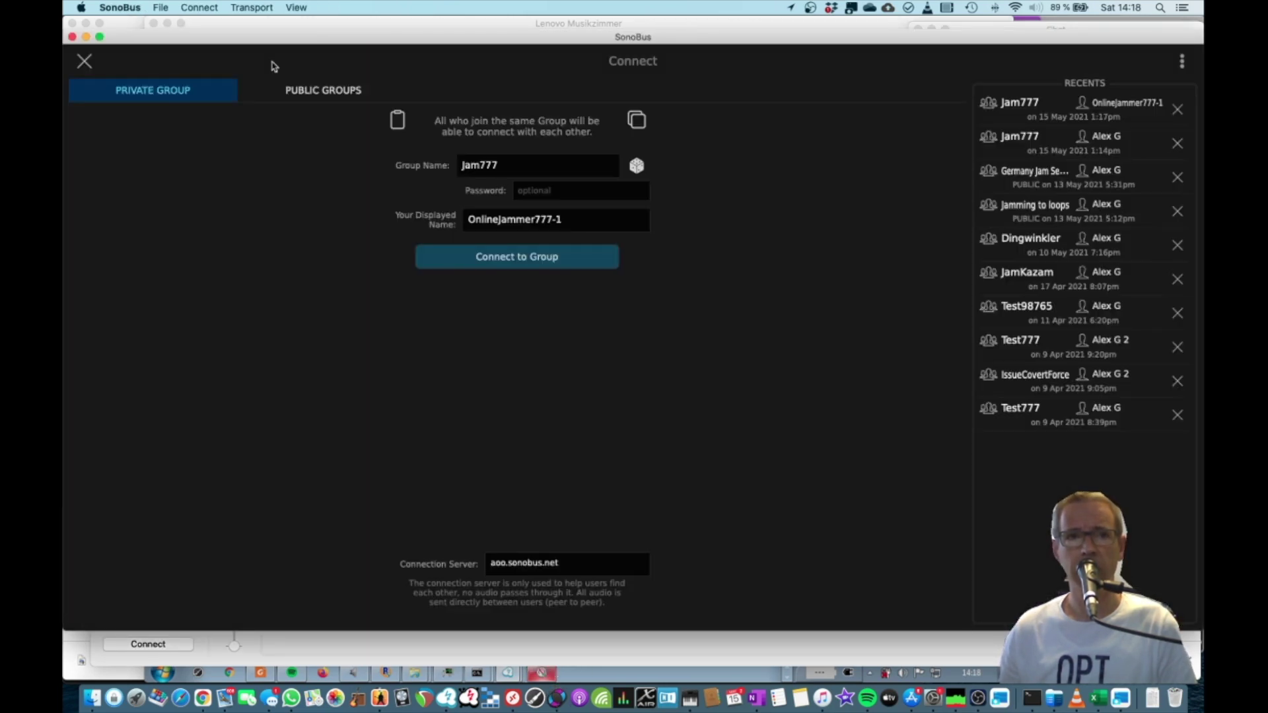
pyautogui.click(528, 264)
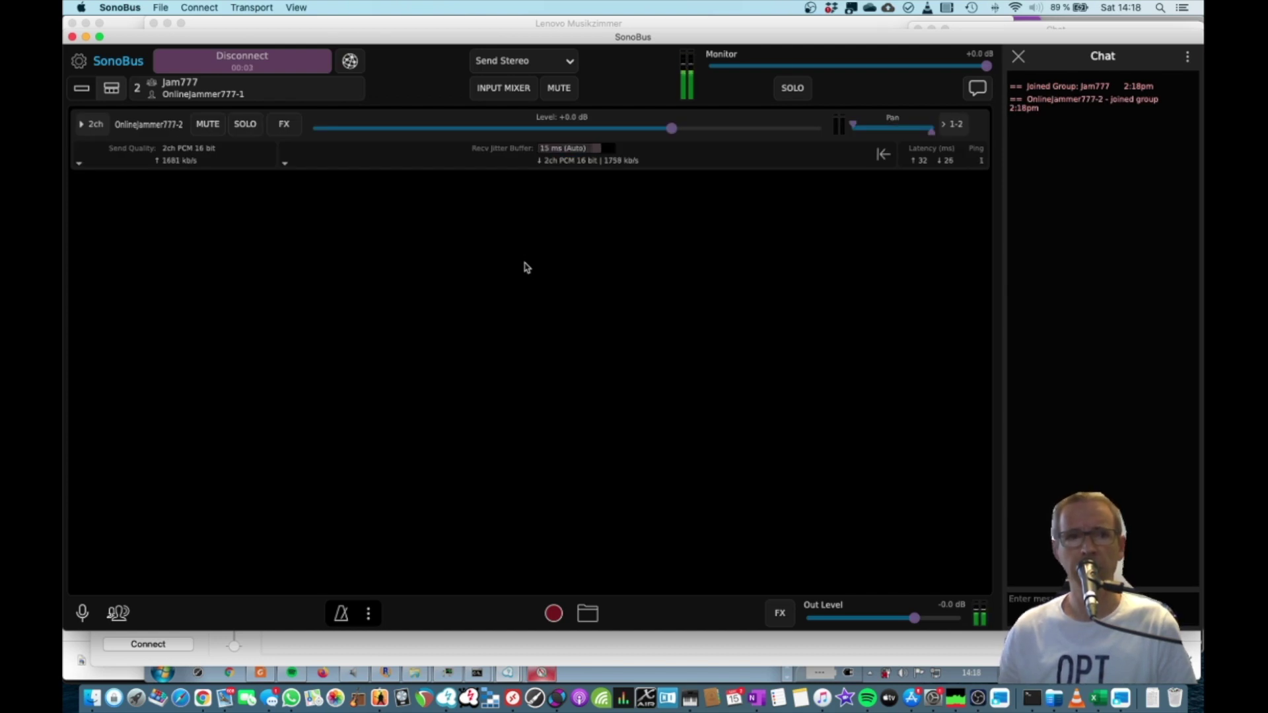
# In SonoBus on the remote PC, disconnect from the private group Jam777 and reconnect to it
pyautogui.press('super+Tab')
pyautogui.press('super+Tab')
pyautogui.press('super+Tab')
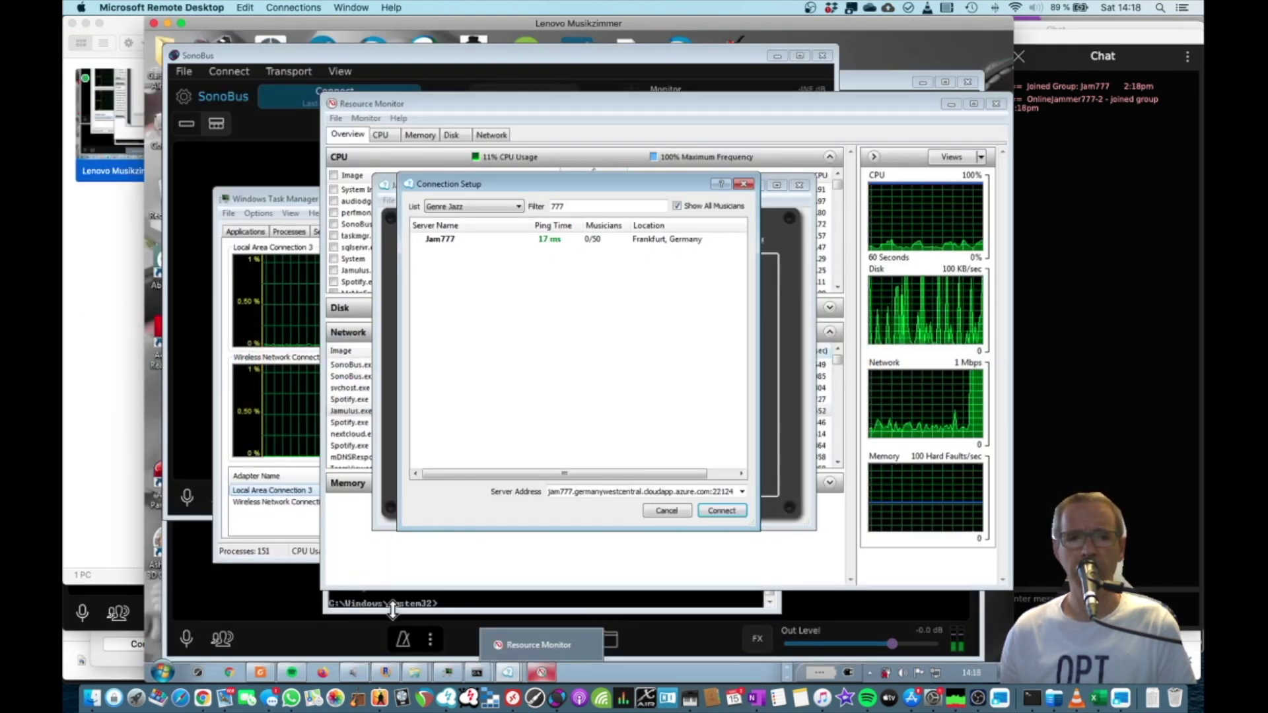
pyautogui.click(256, 602)
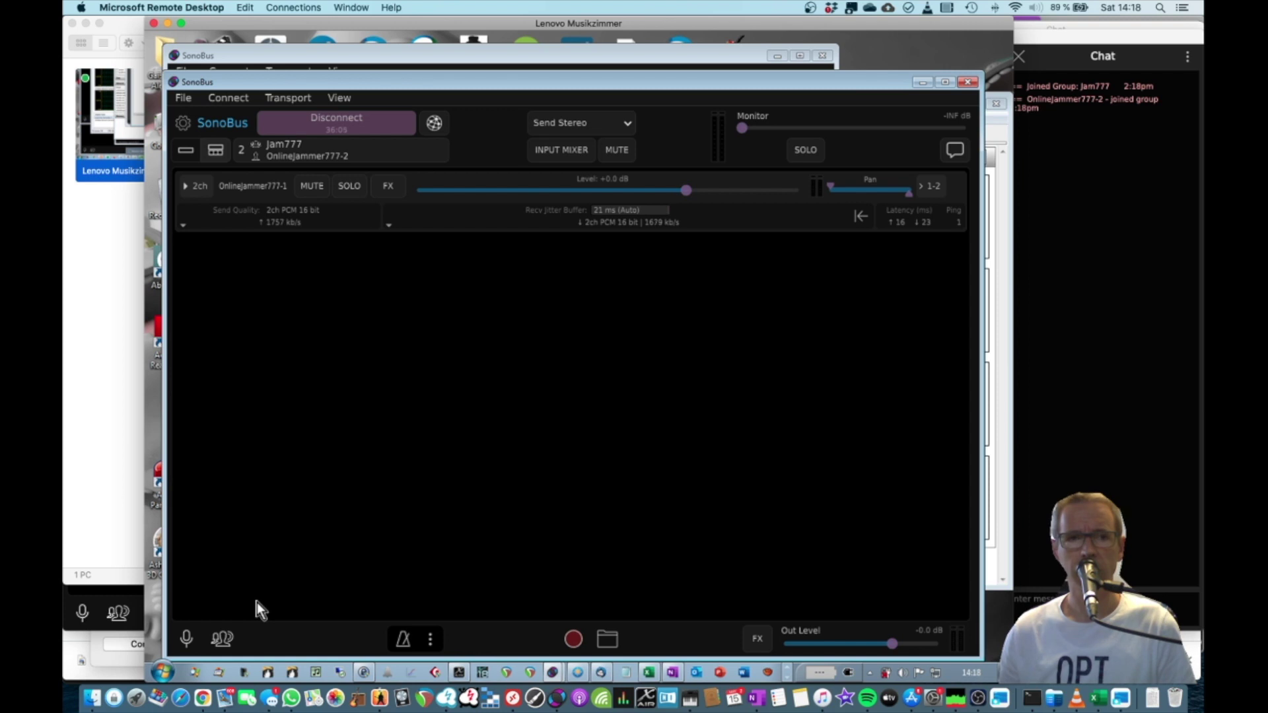
pyautogui.click(349, 129)
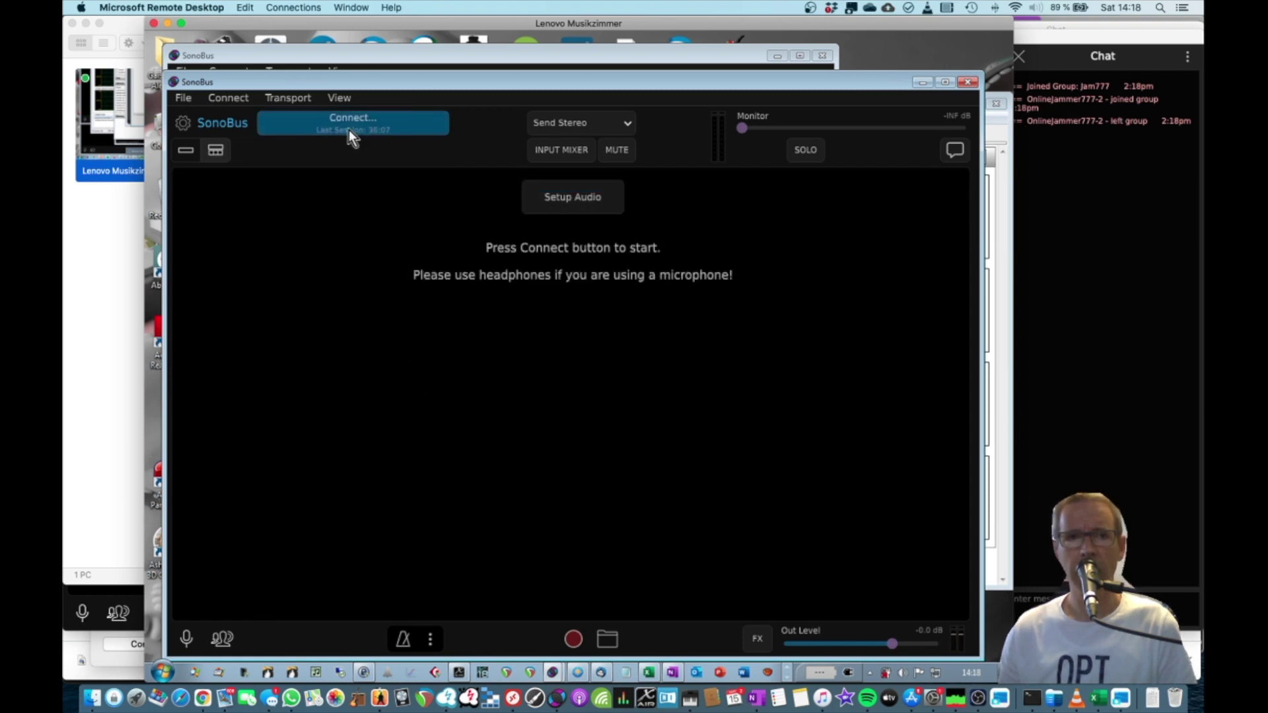
pyautogui.click(348, 130)
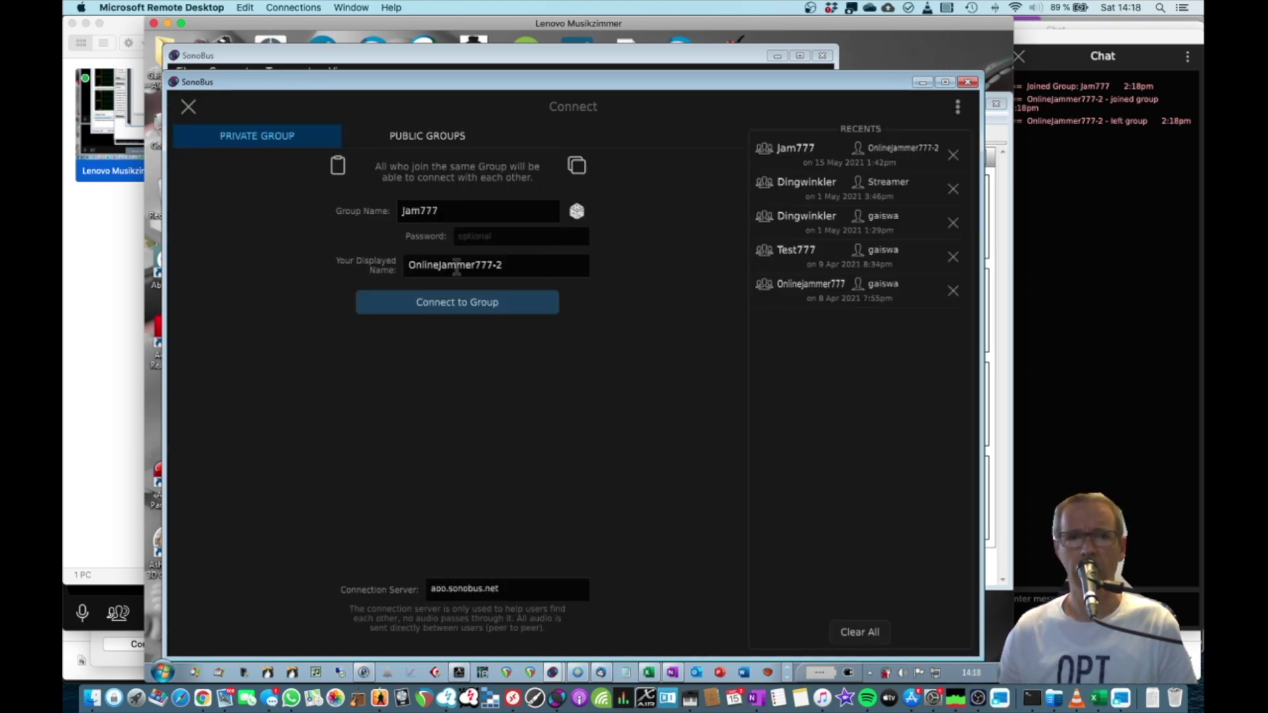
pyautogui.click(471, 306)
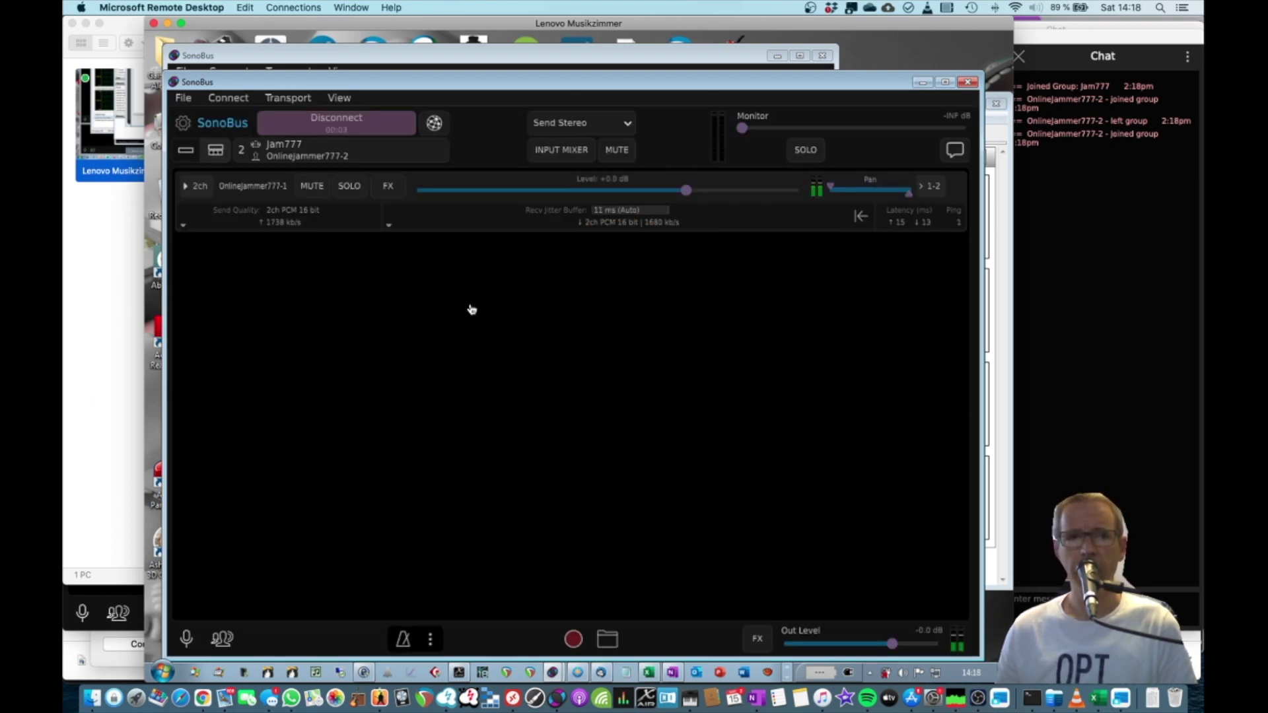
# Compare the Mac's network packet and data rates in Activity Monitor with the send and receive rates in SonoBus
pyautogui.press('super+Tab')
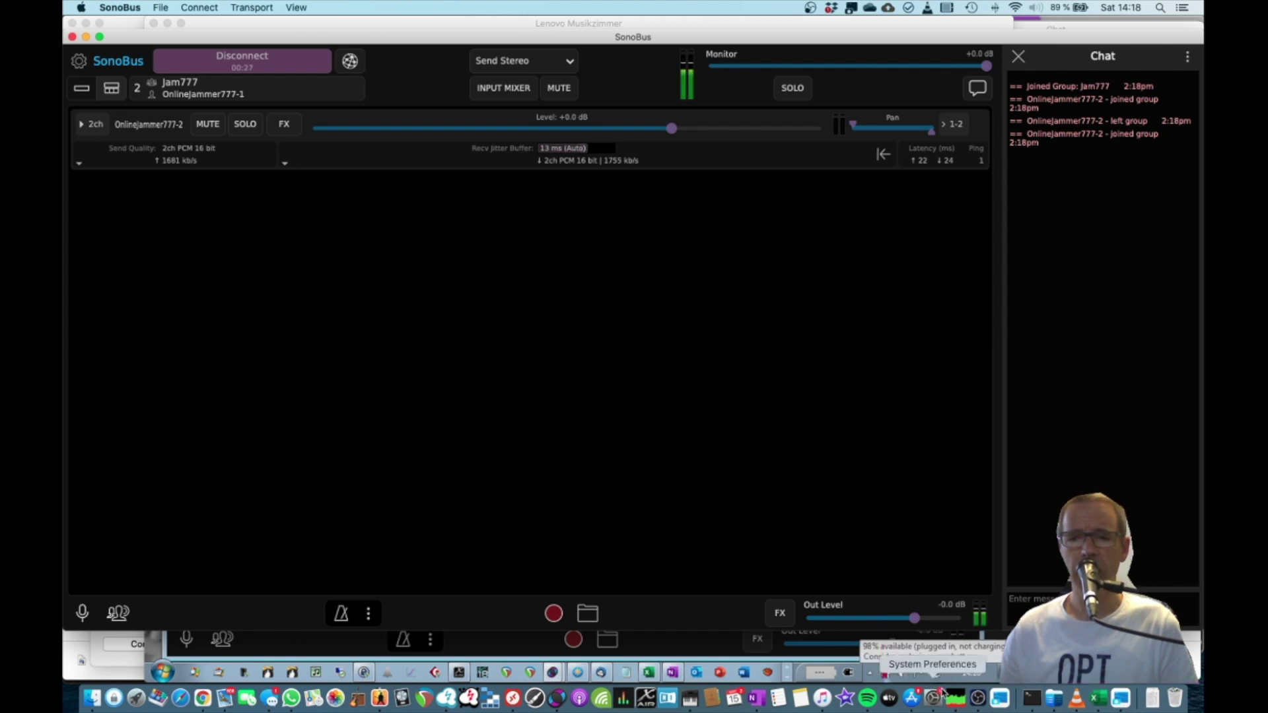
pyautogui.click(955, 704)
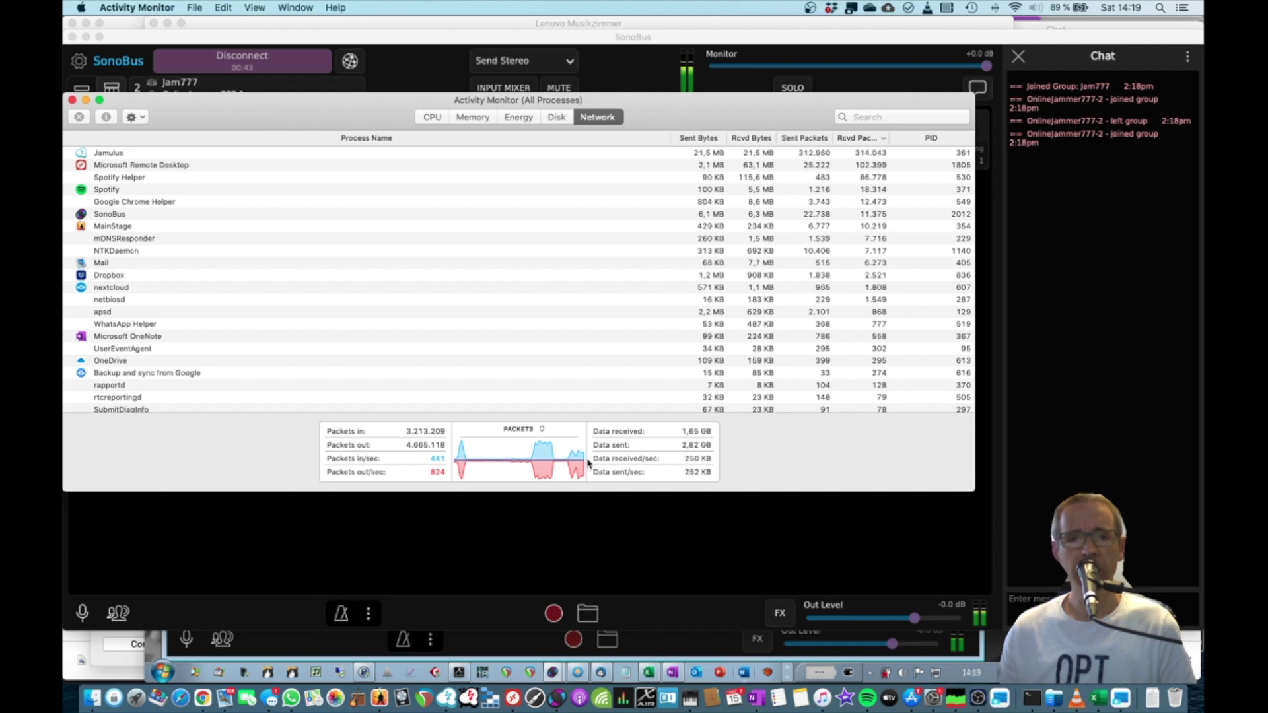
pyautogui.press('super+Tab')
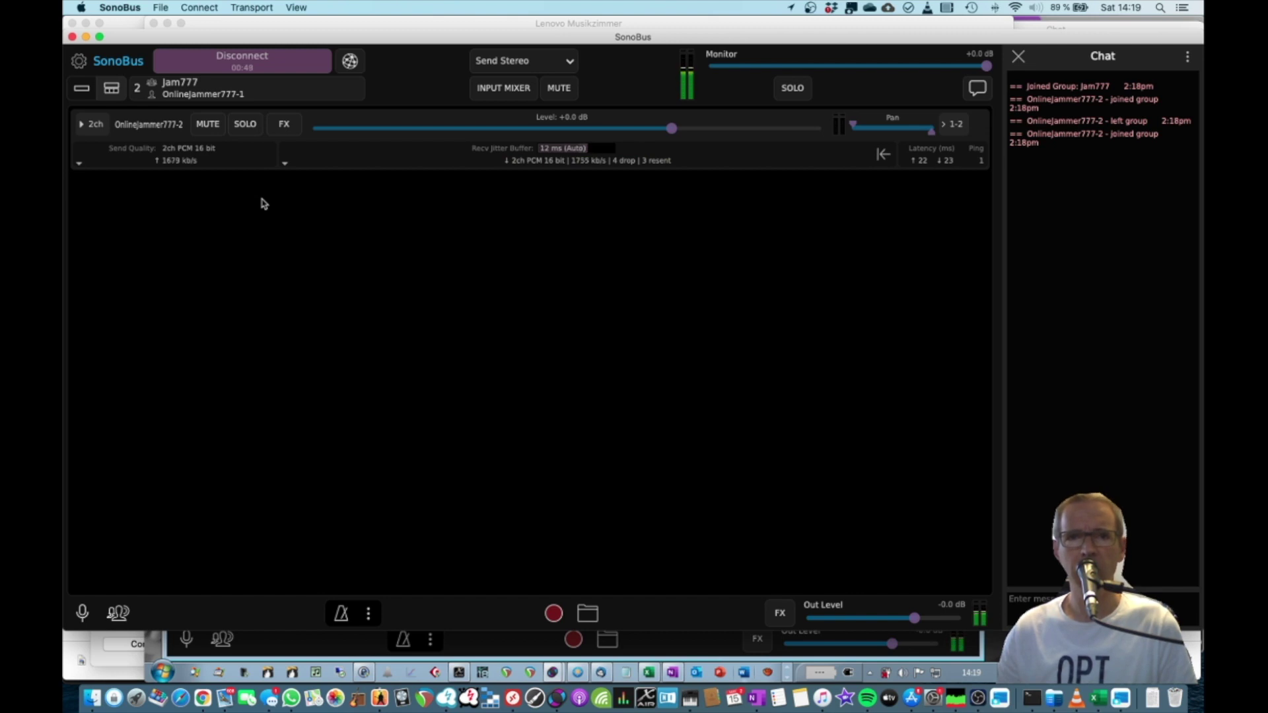
pyautogui.press('super+Tab')
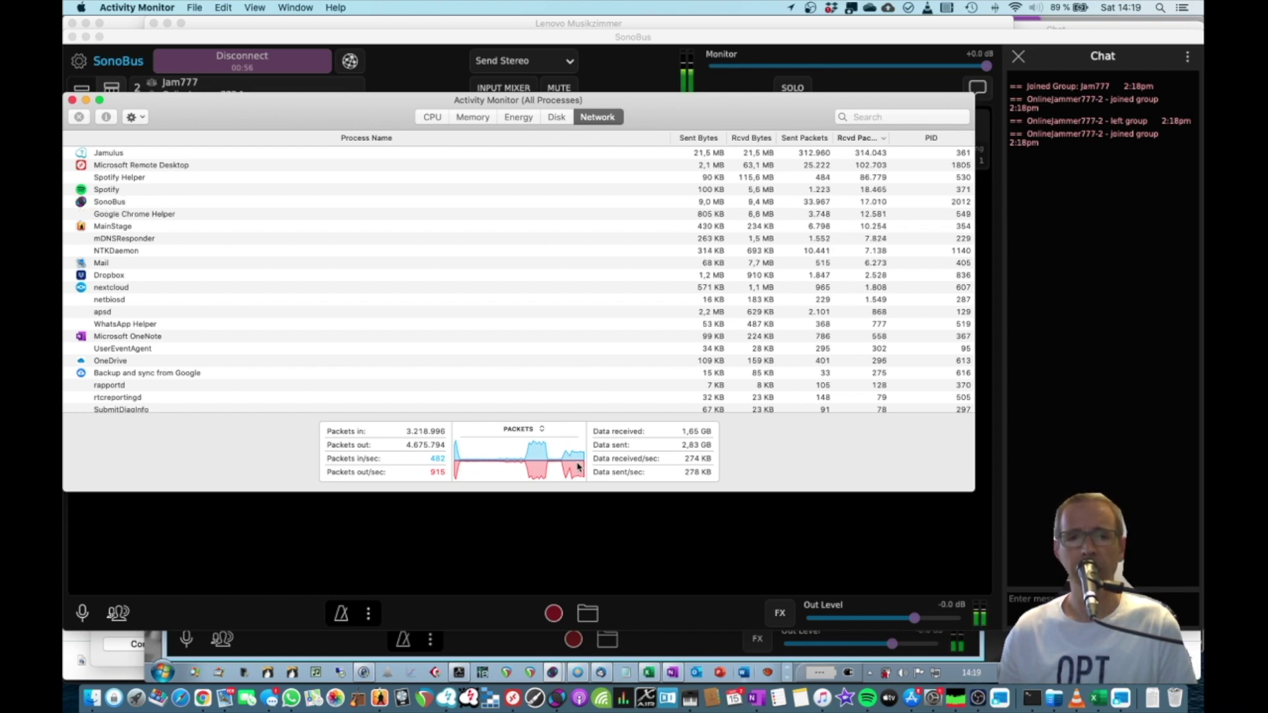
# Switch to the remote PC and connect its second SonoBus instance to the private group Jam777 as OnlineJammer777-3
pyautogui.press('super+Tab')
pyautogui.press('super+Tab')
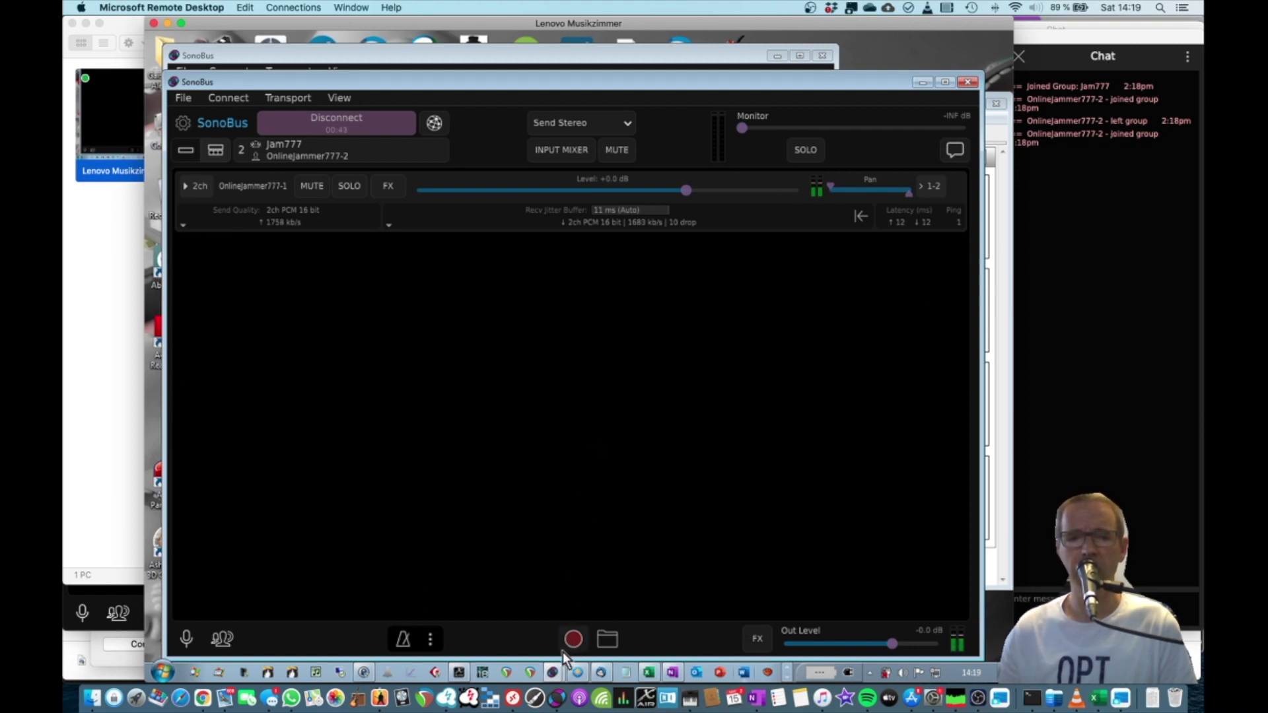
pyautogui.click(552, 672)
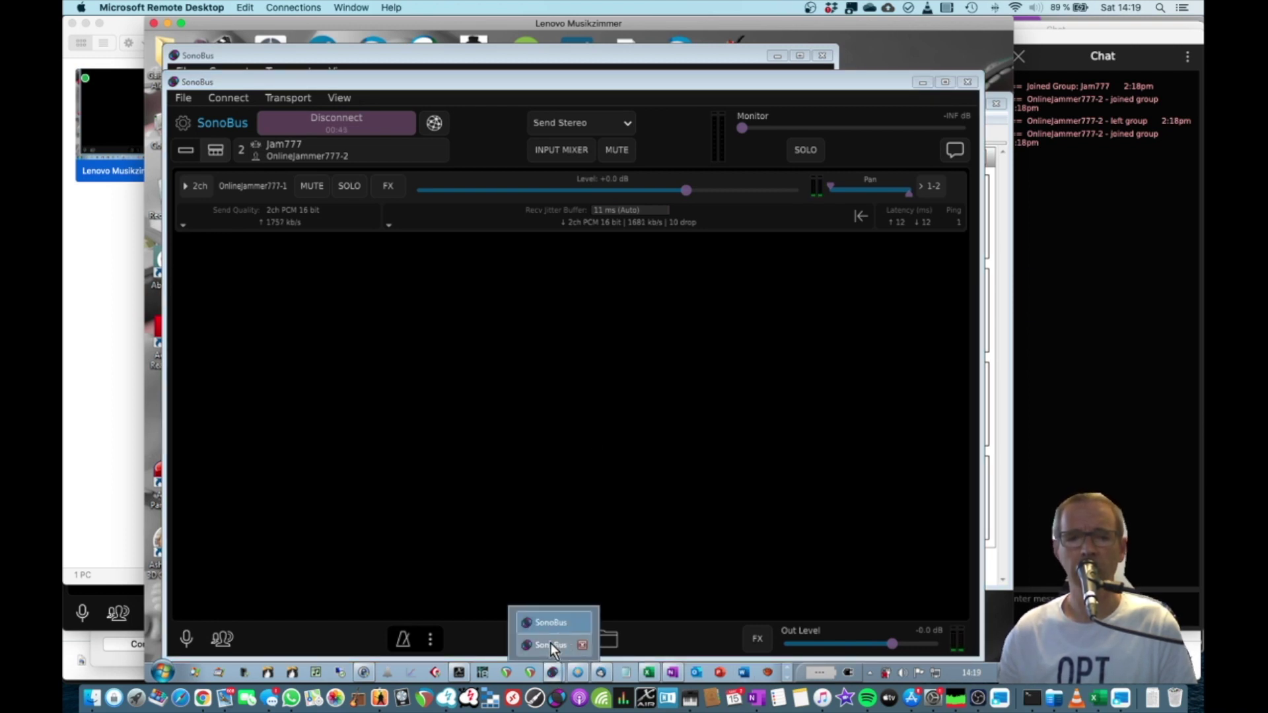
pyautogui.click(549, 643)
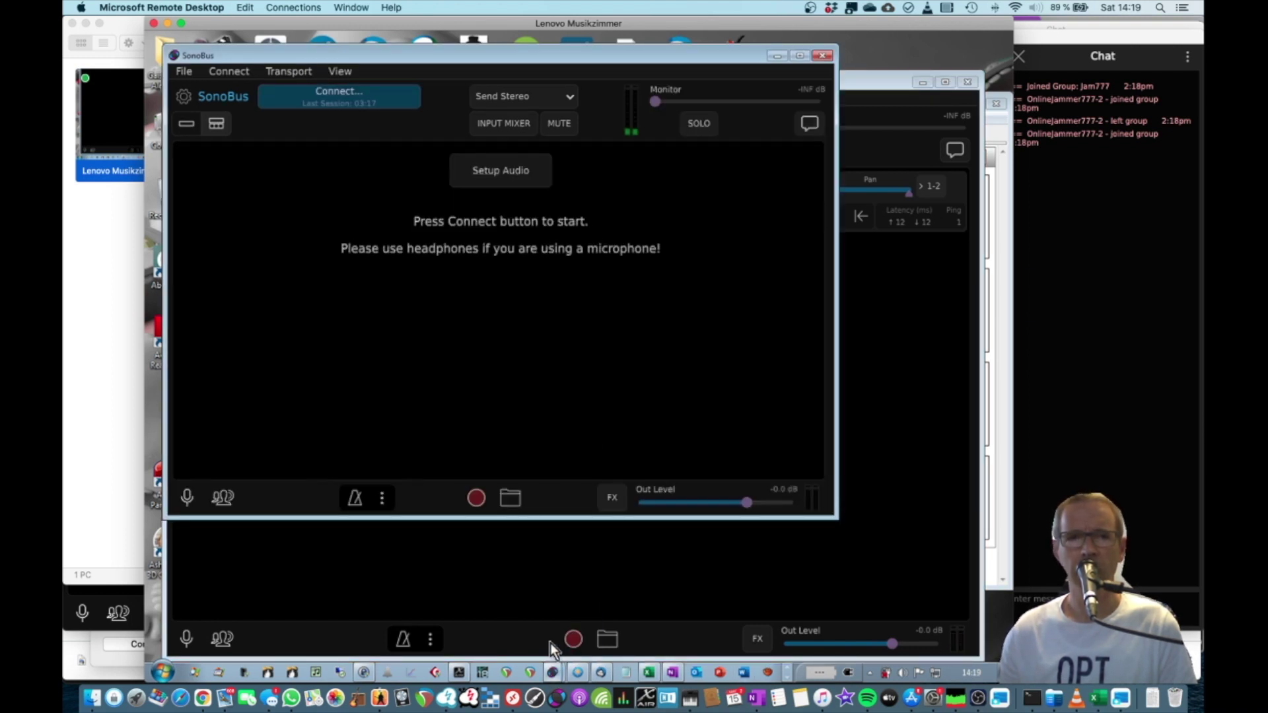
pyautogui.click(343, 107)
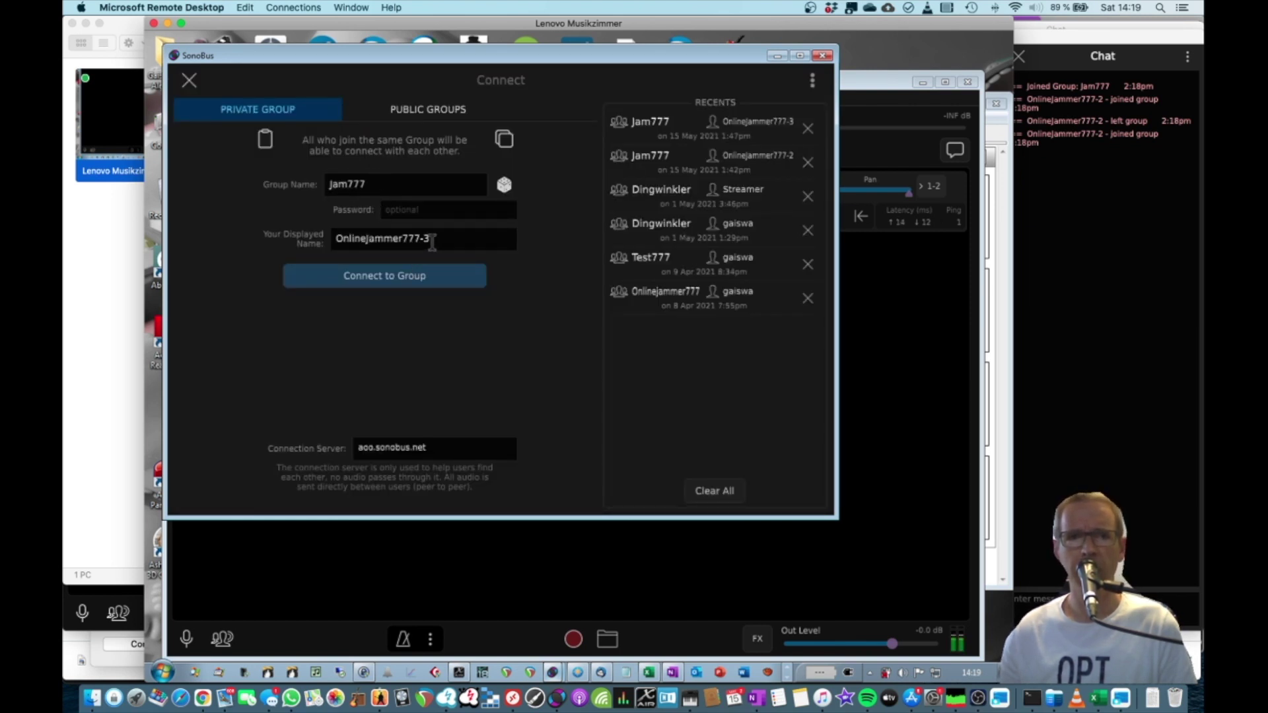
pyautogui.click(398, 285)
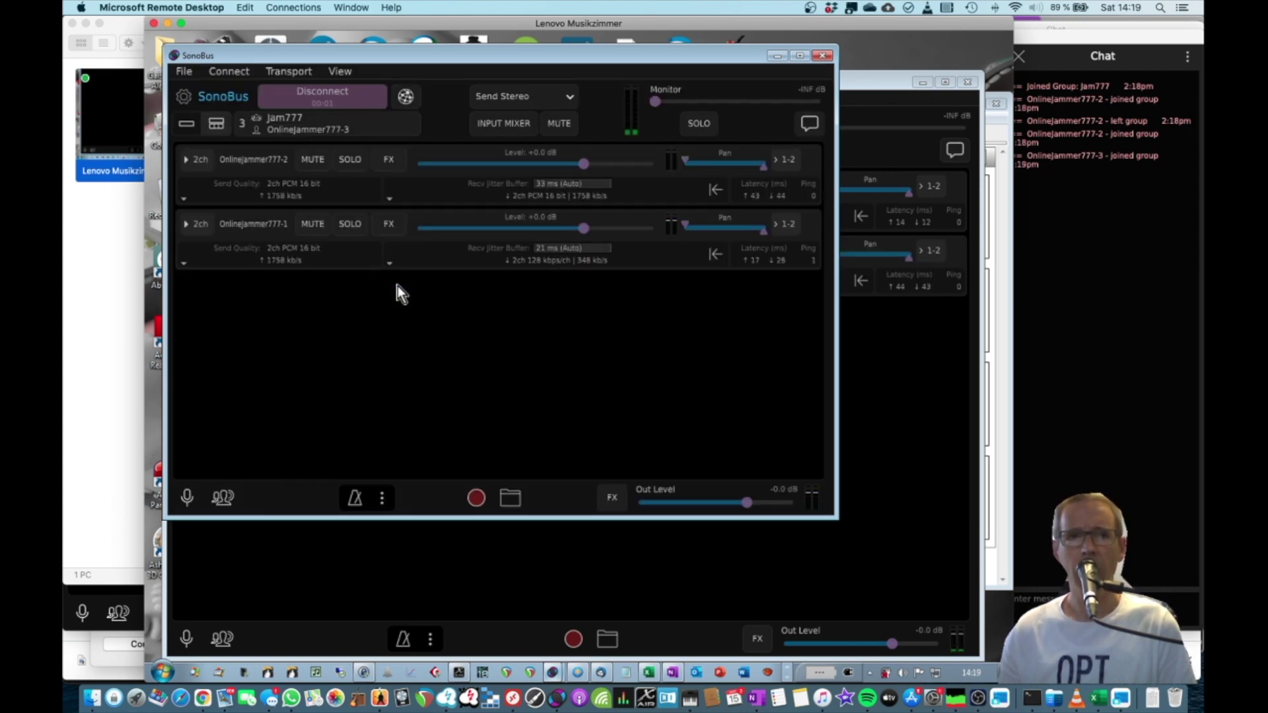
# Compare the Mac's SonoBus send and receive rates for both peers with the network packet and data rates in Activity Monitor
pyautogui.press('super+Tab')
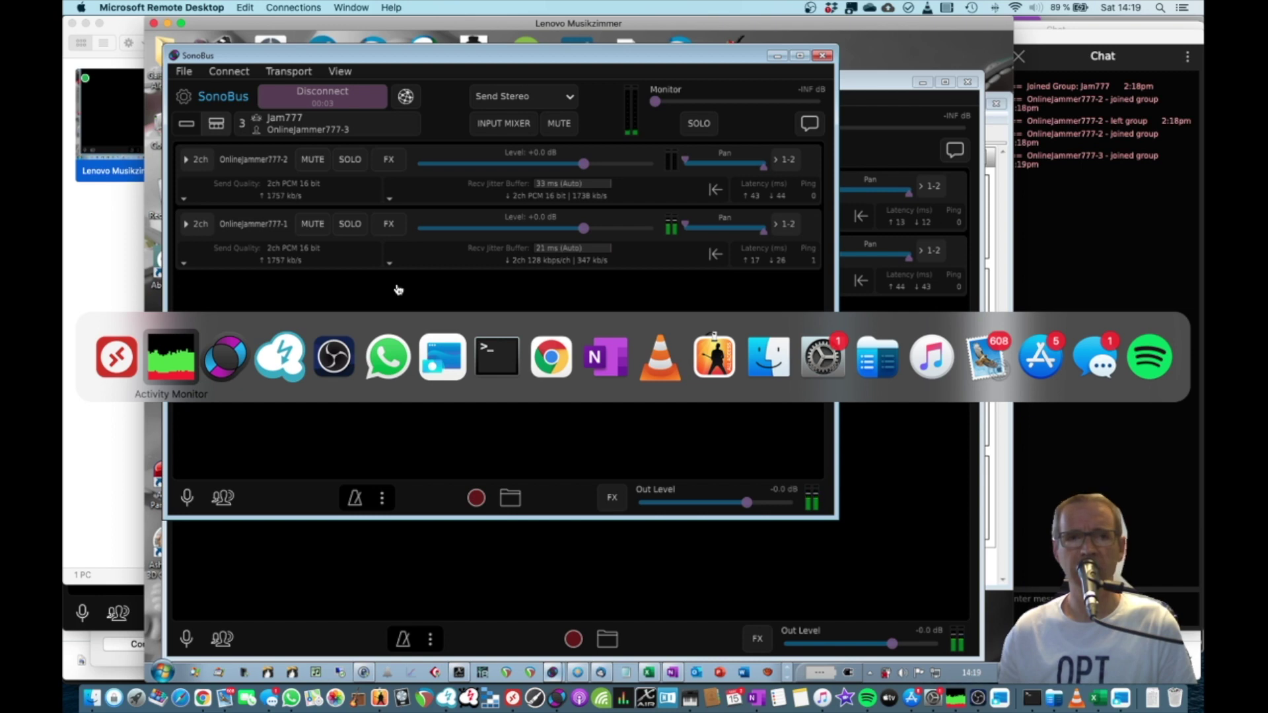
pyautogui.press('super+Tab')
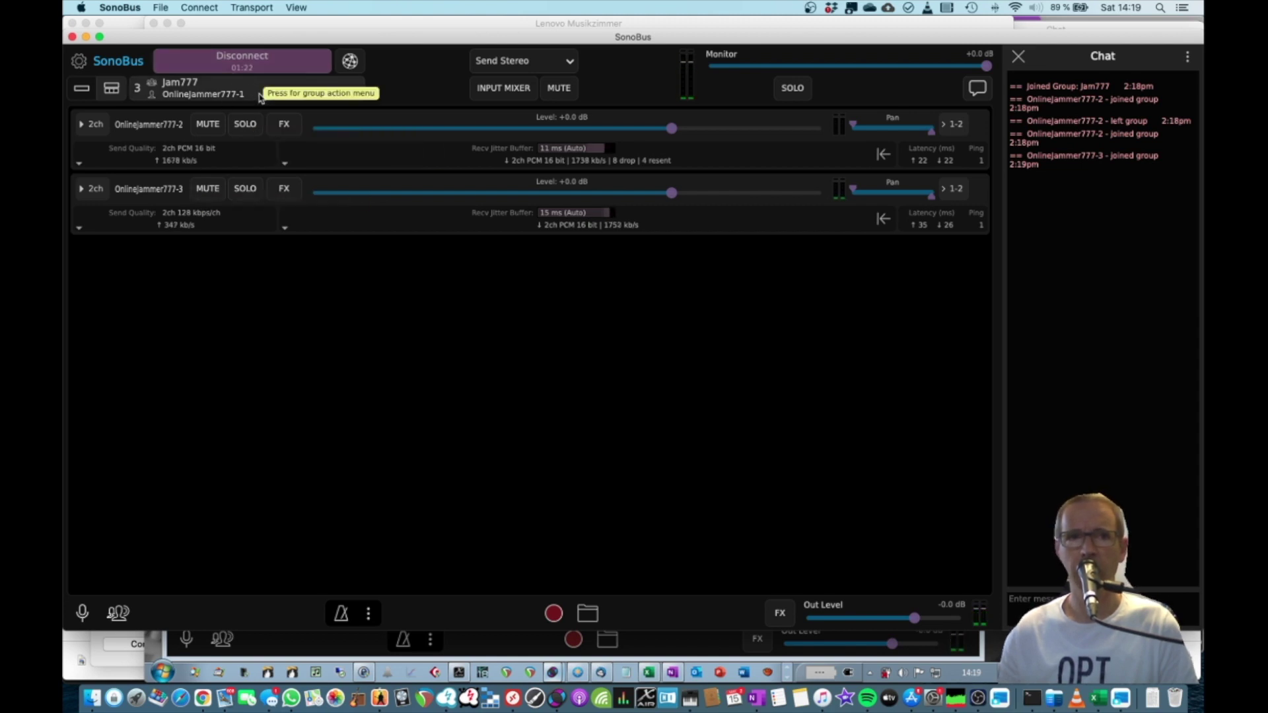
pyautogui.press('super+Tab')
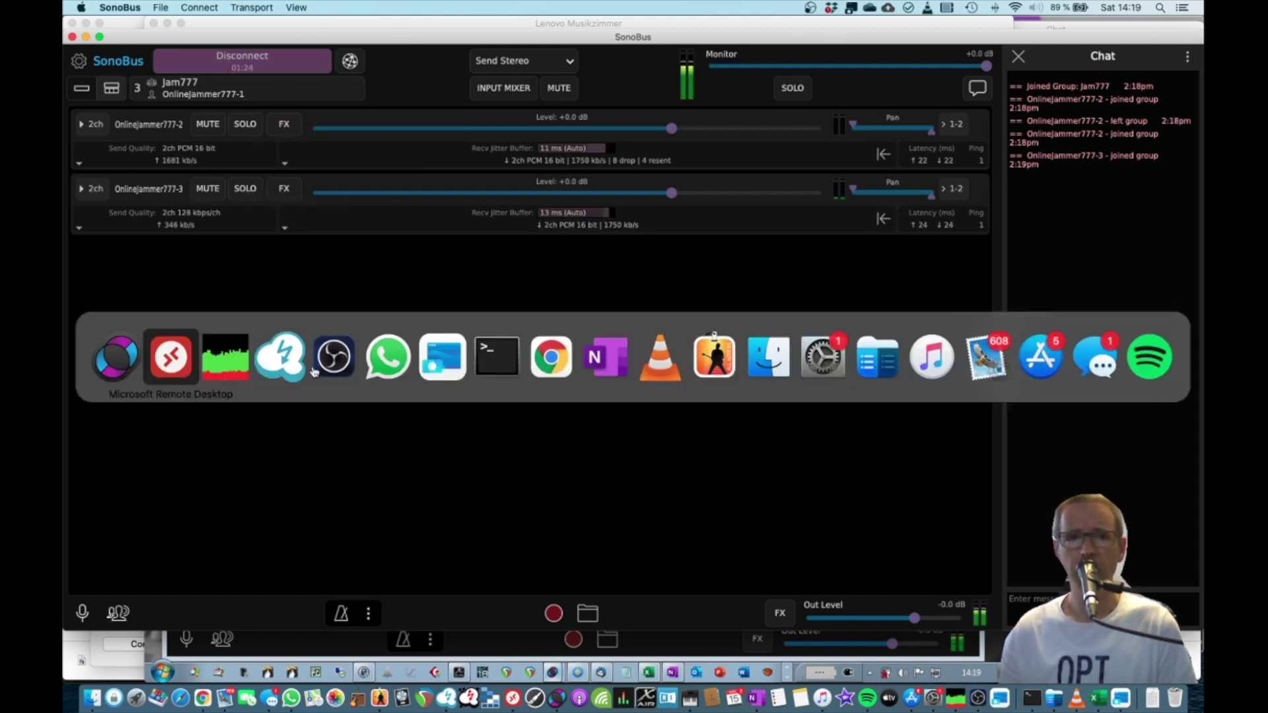
pyautogui.press('super+Tab')
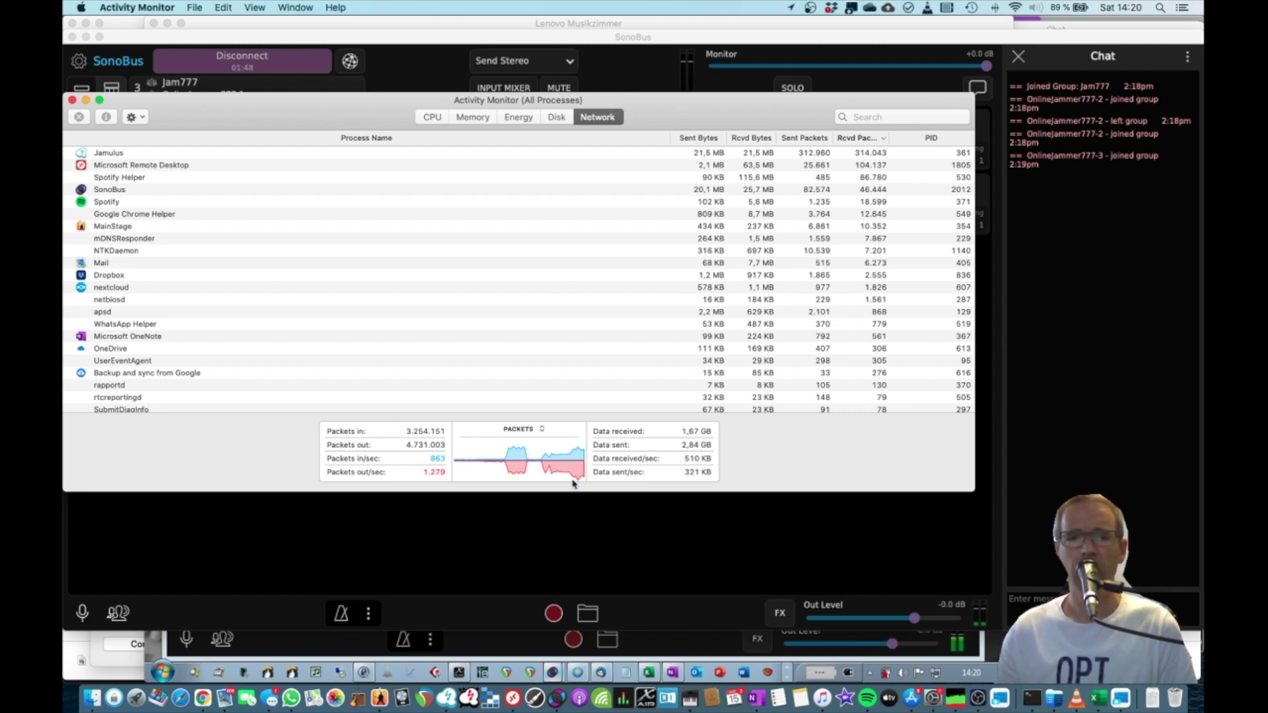
# Return to SonoBus on the Mac and set the send quality for OnlineJammer777-2 to 128 kbps/ch
pyautogui.press('super+Tab')
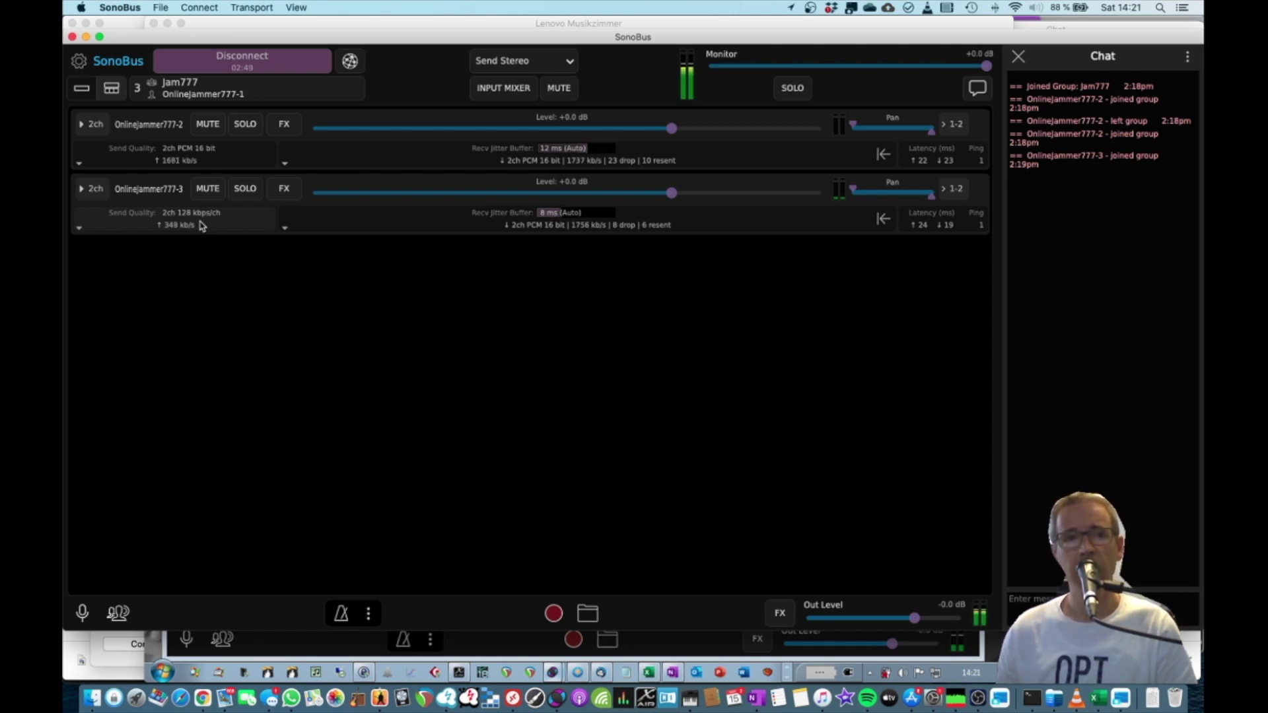
pyautogui.click(223, 162)
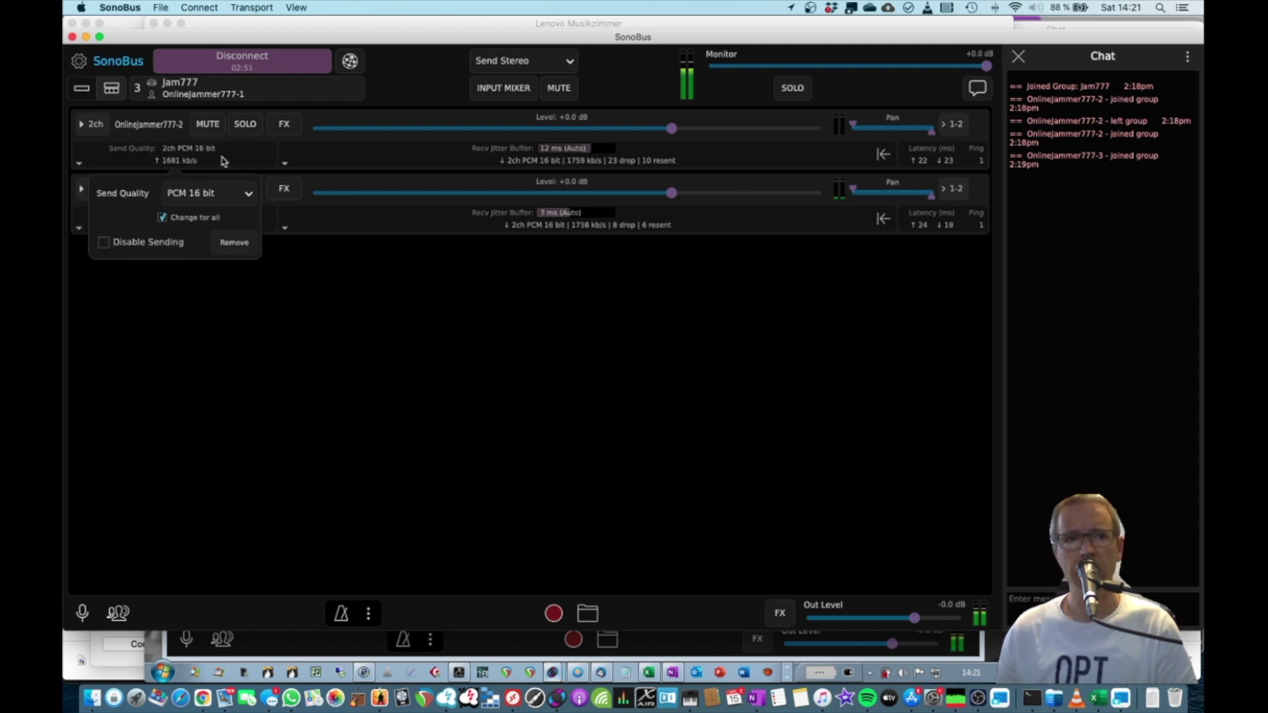
pyautogui.click(225, 198)
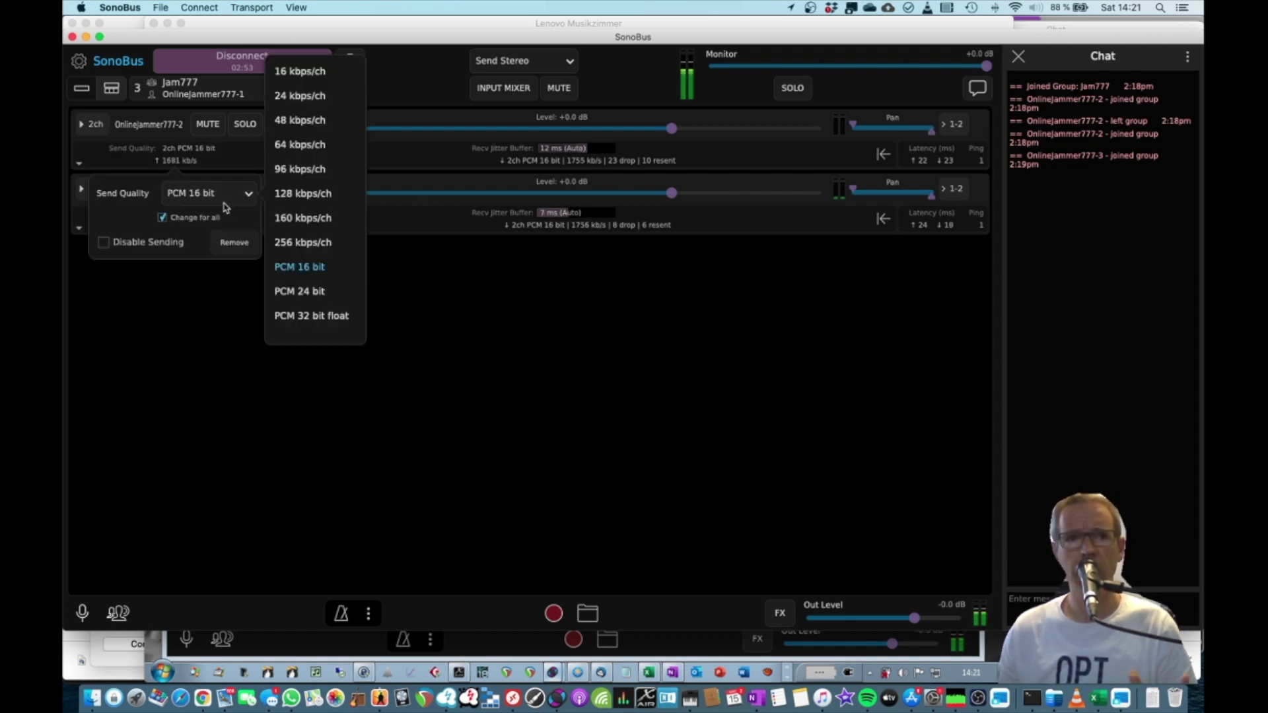
pyautogui.click(311, 200)
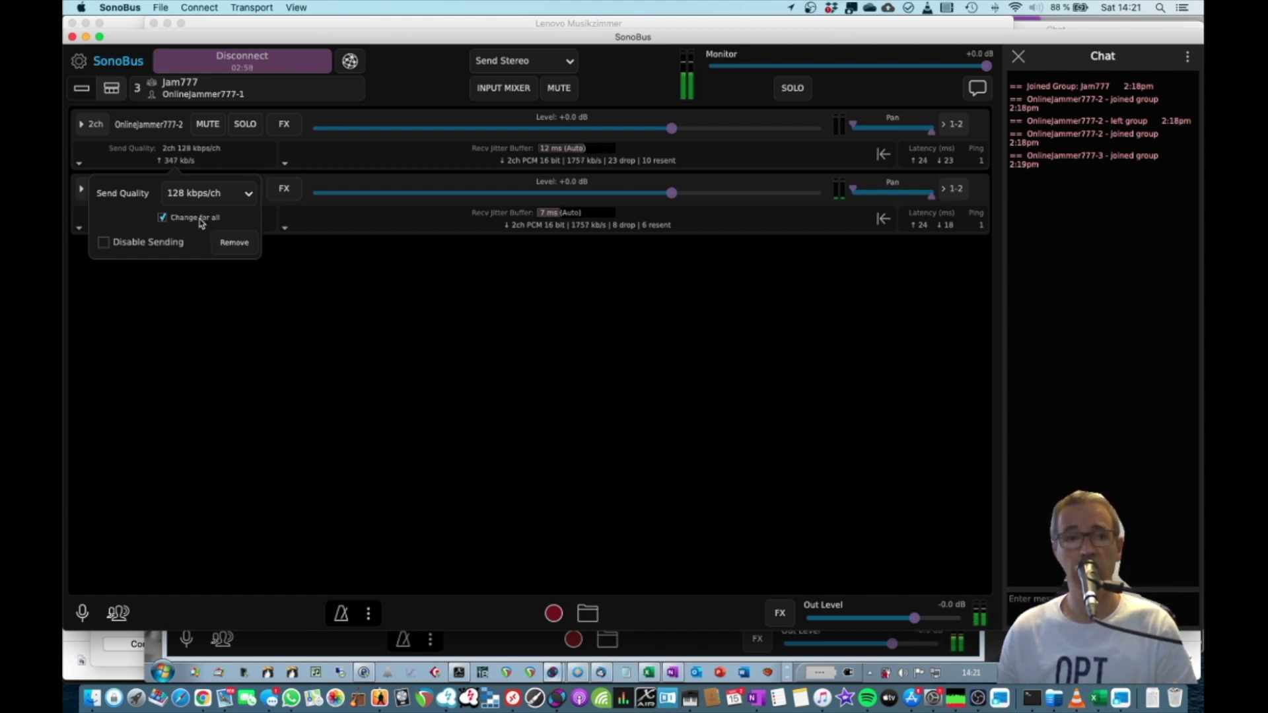
pyautogui.click(345, 289)
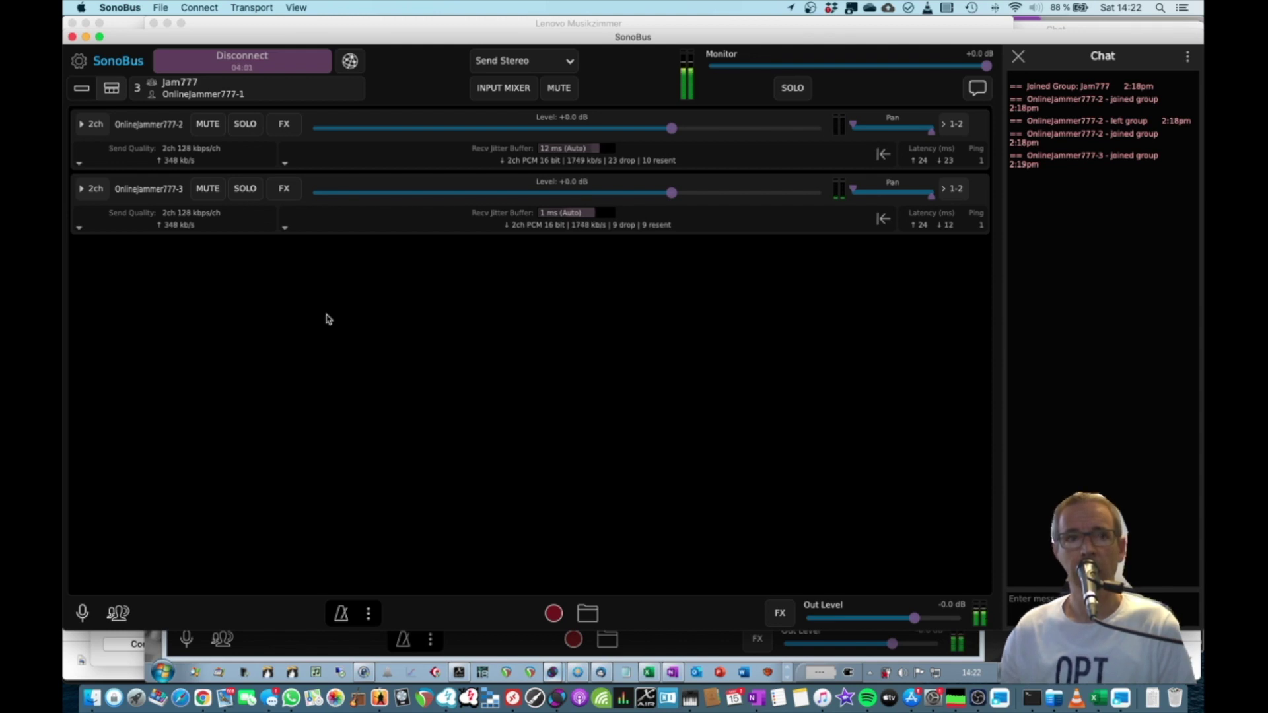
# Review the available send quality options for OnlineJammer777-3, leaving the selection as it is
pyautogui.click(205, 226)
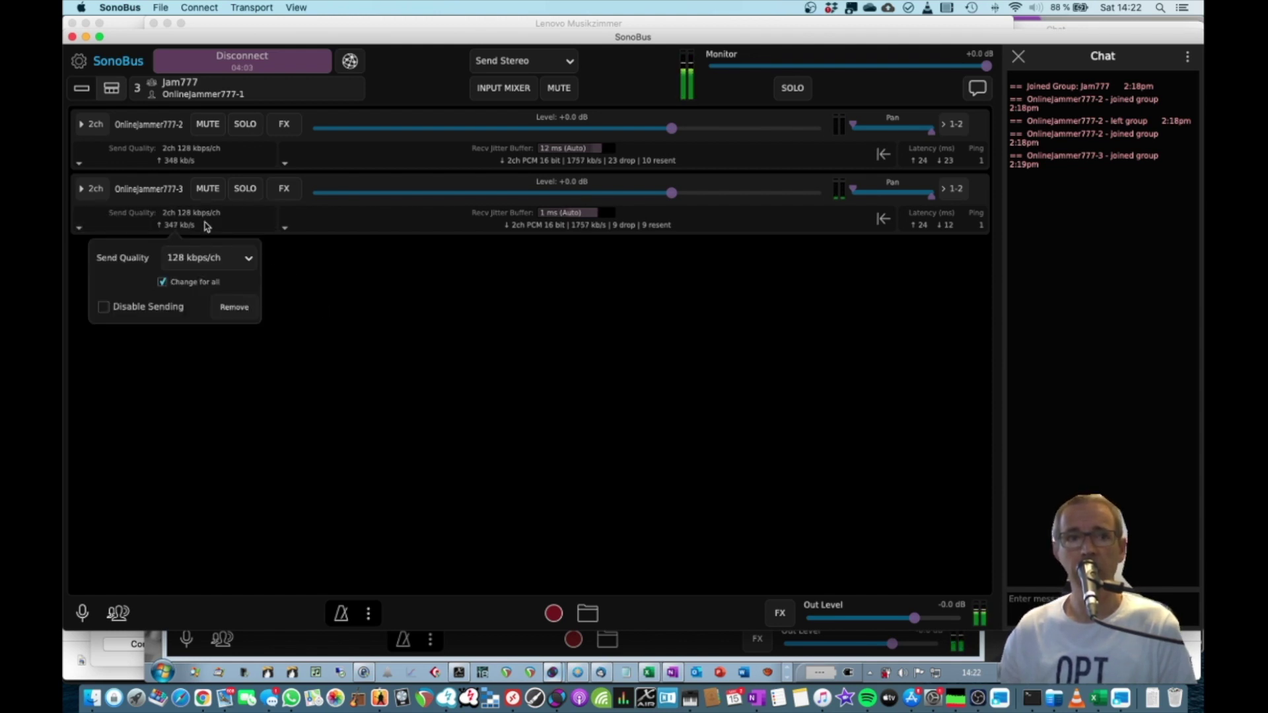
pyautogui.click(215, 258)
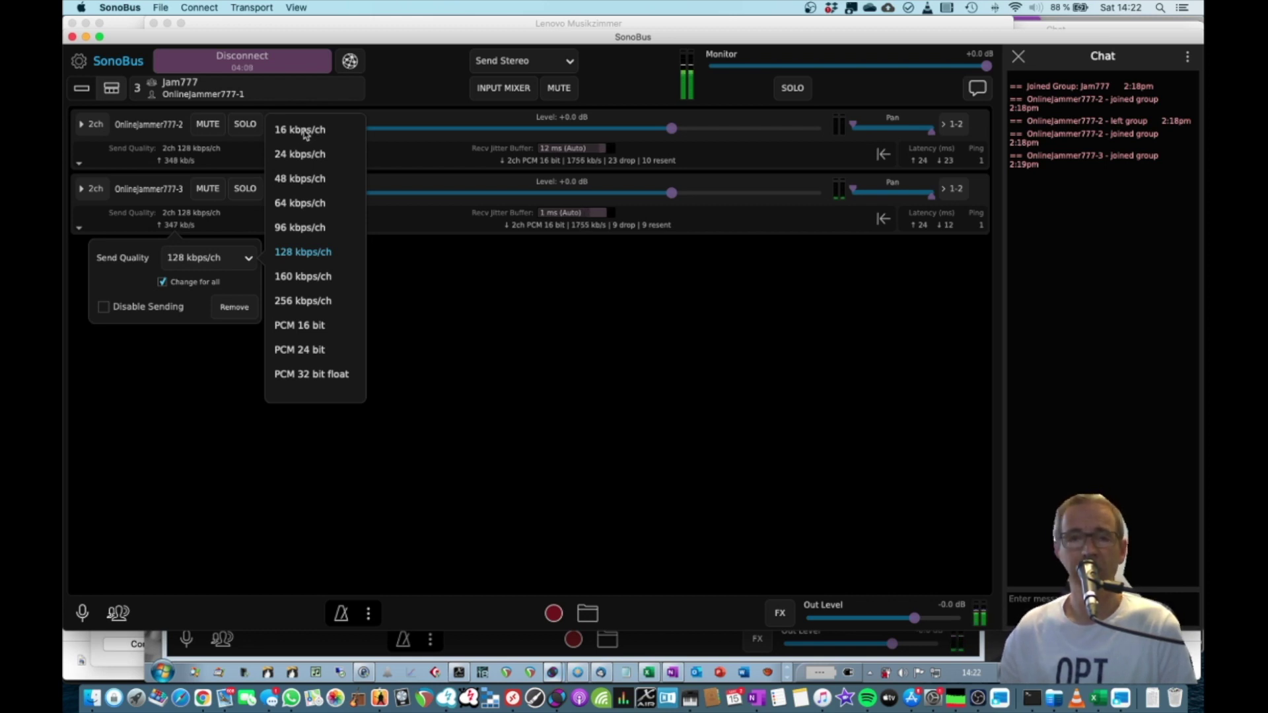
pyautogui.click(434, 356)
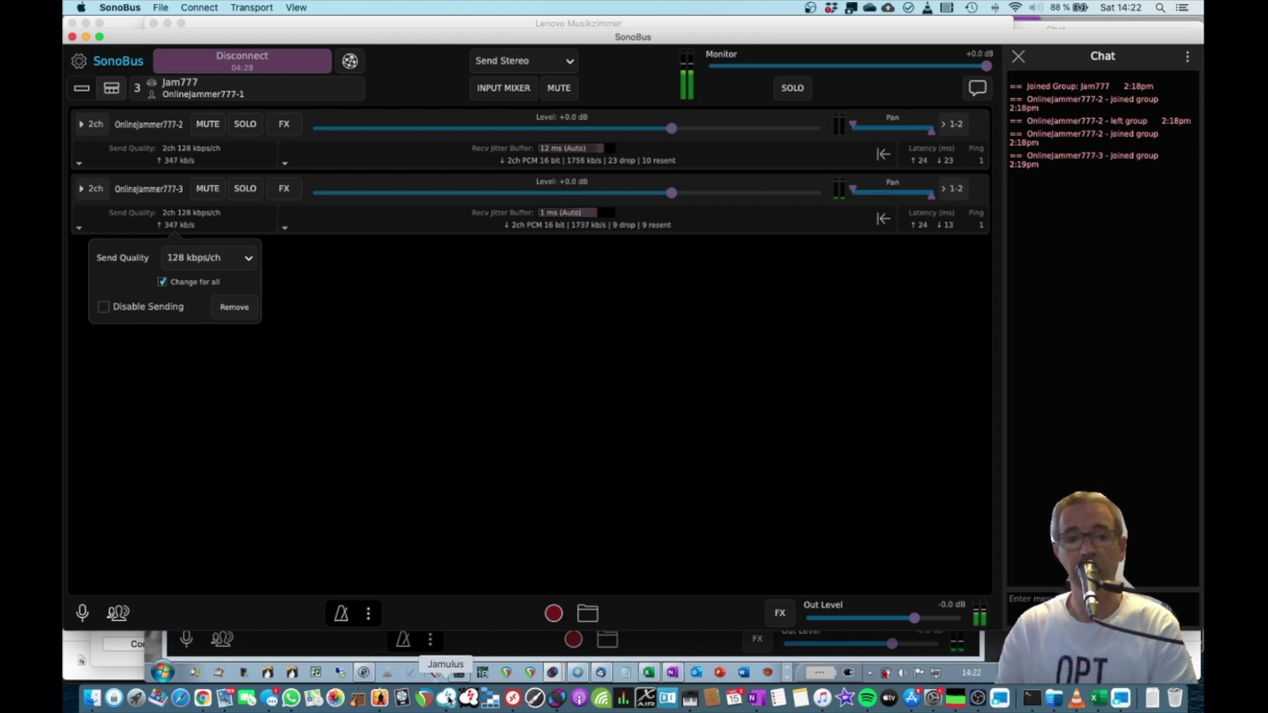
pyautogui.click(436, 482)
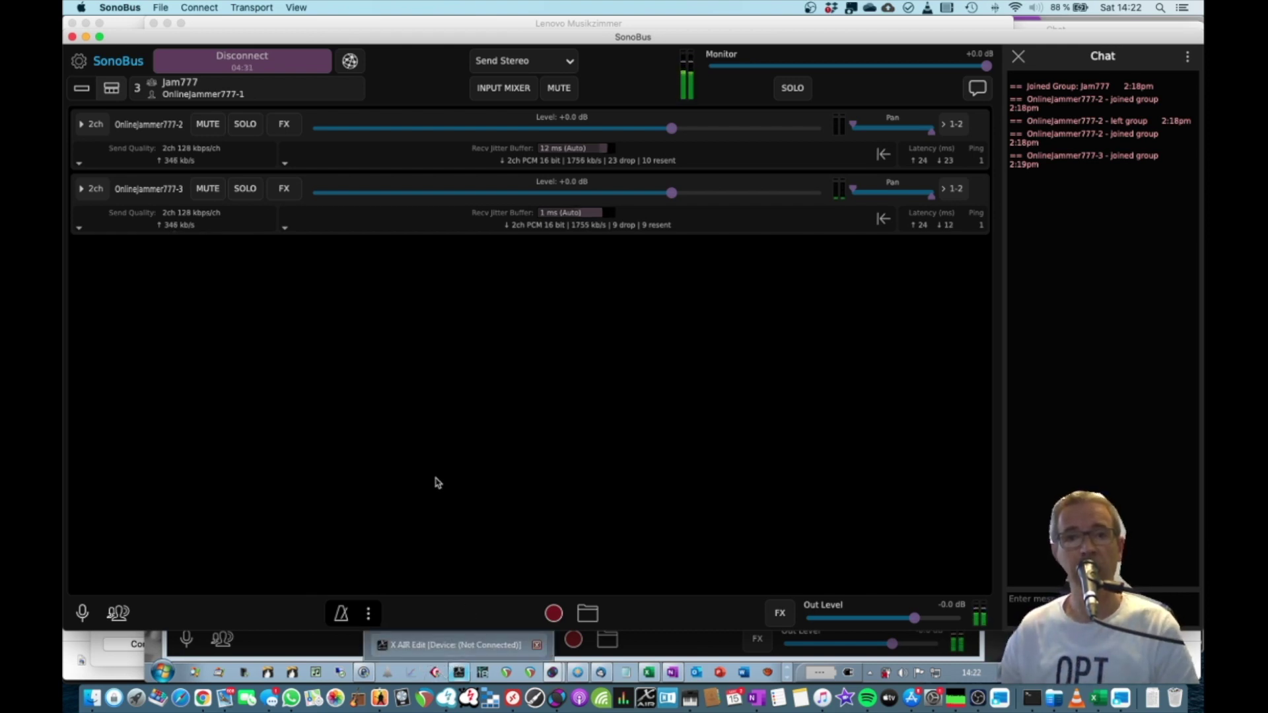